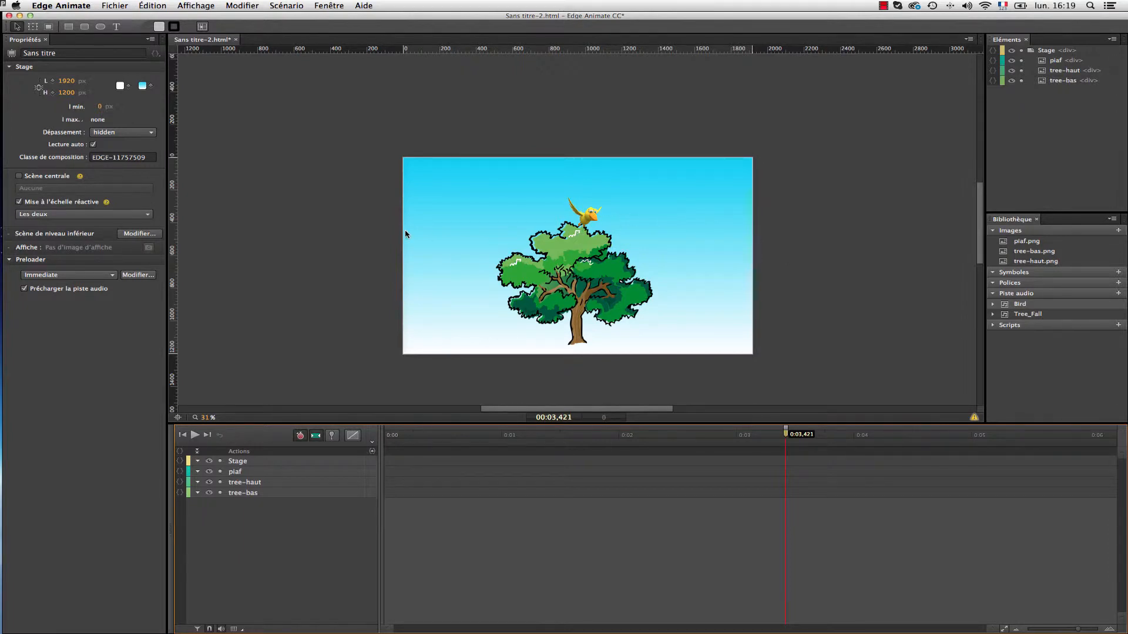
Enable horizontal stage centering and preview the composition in Chrome, resizing the browser window narrower and taller before closing it
{"action": "left_click", "coordinate": [18, 176]}
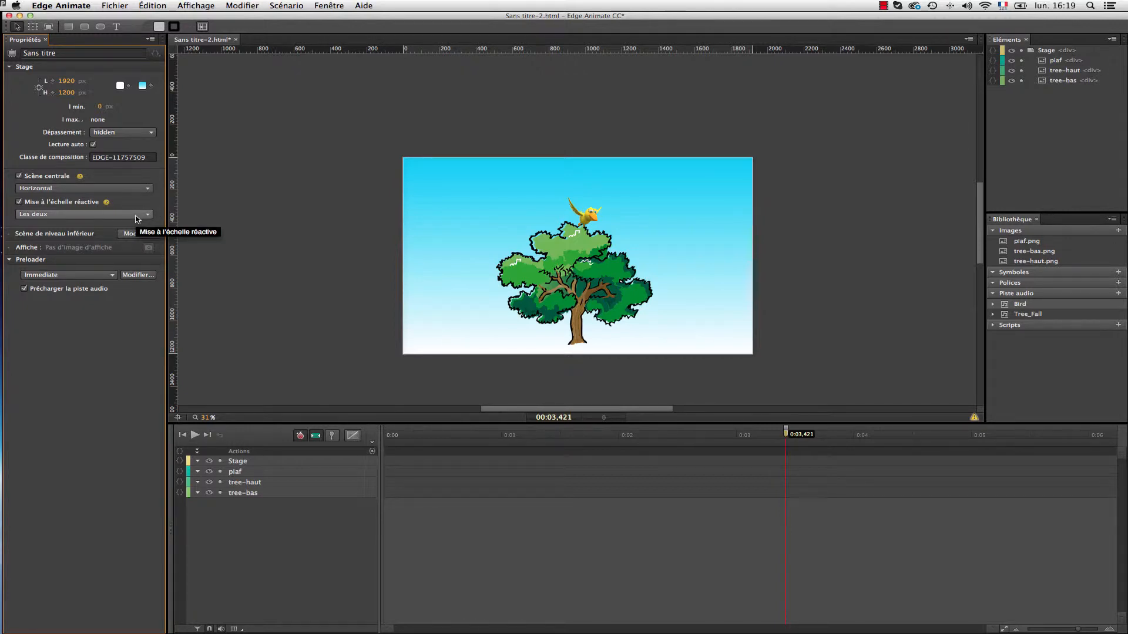
{"action": "left_click", "coordinate": [120, 5]}
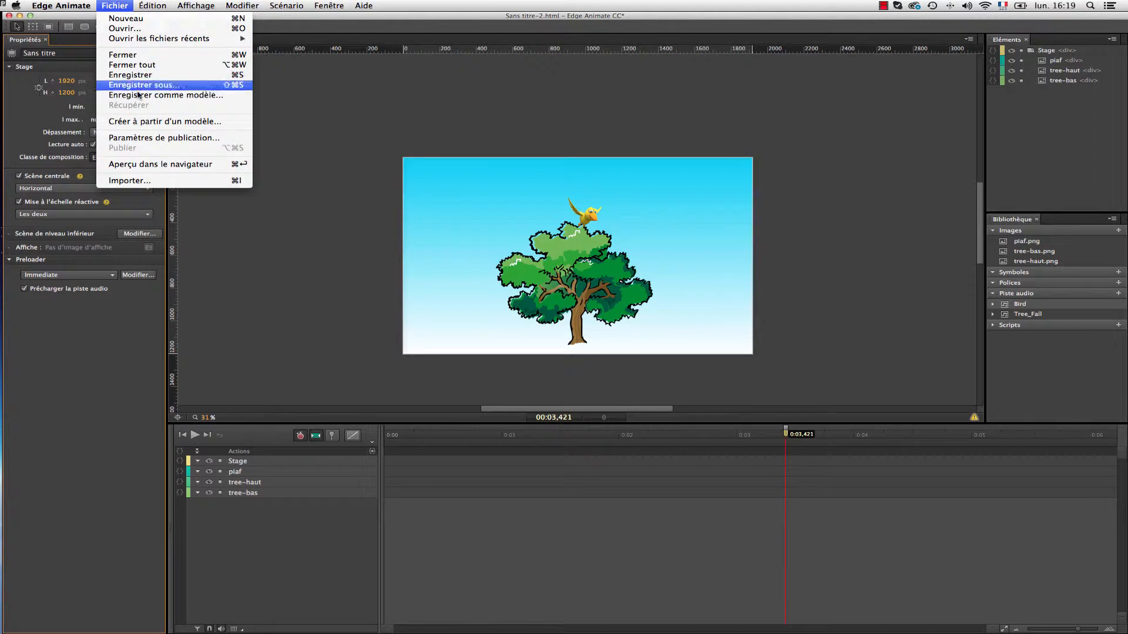
{"action": "left_click", "coordinate": [157, 164]}
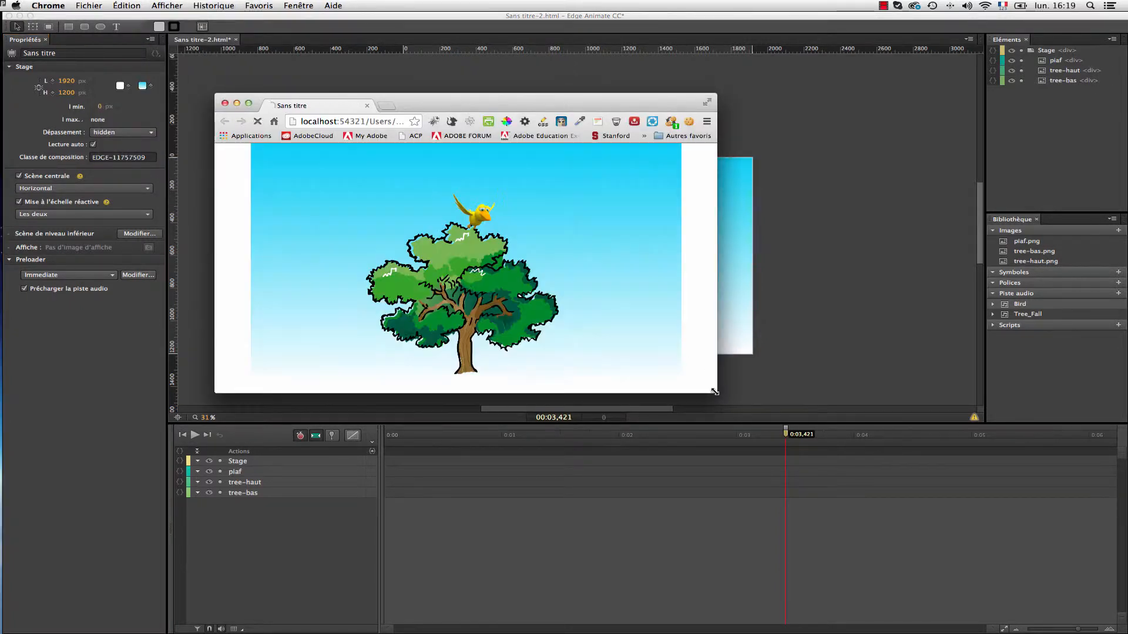
{"action": "left_click_drag", "start_coordinate": [714, 392], "coordinate": [654, 456]}
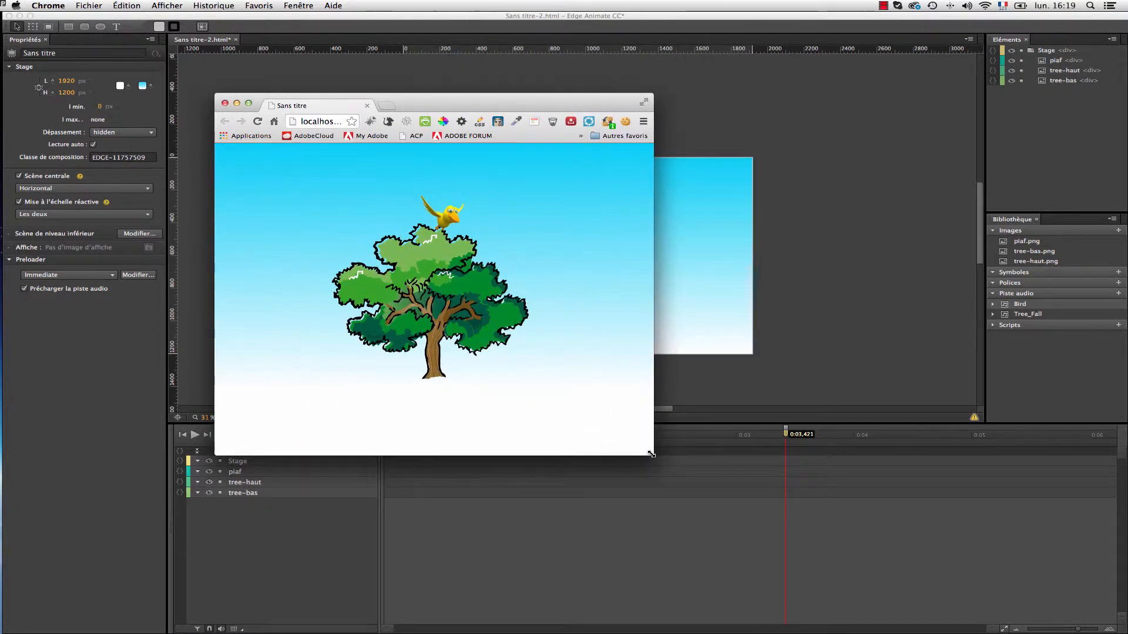
{"action": "left_click", "coordinate": [224, 105]}
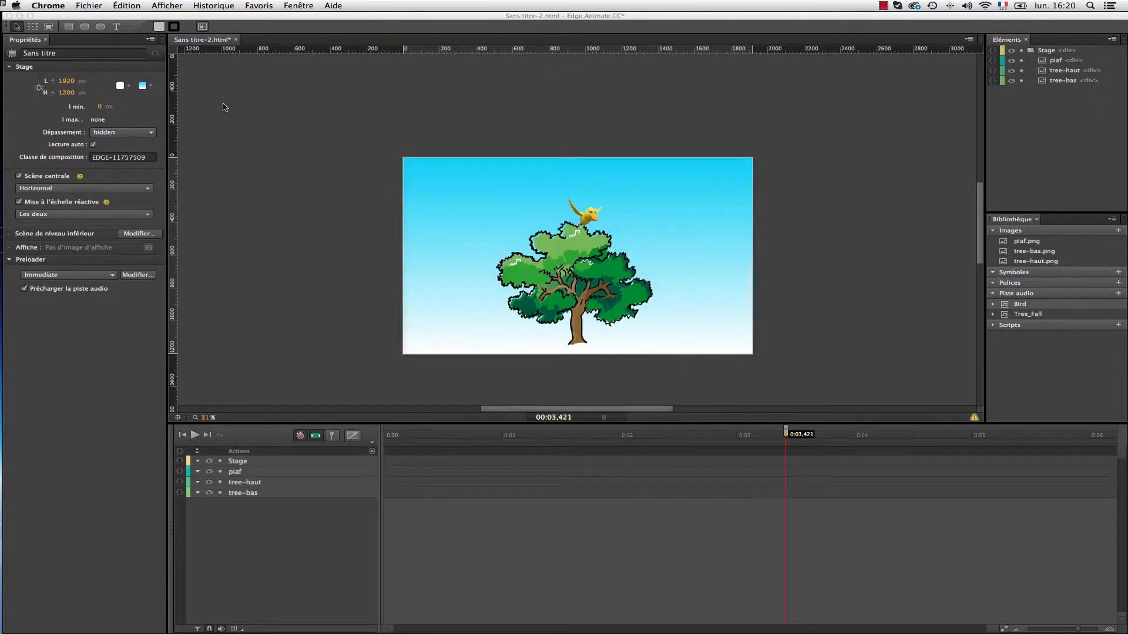
{"action": "left_click", "coordinate": [223, 107]}
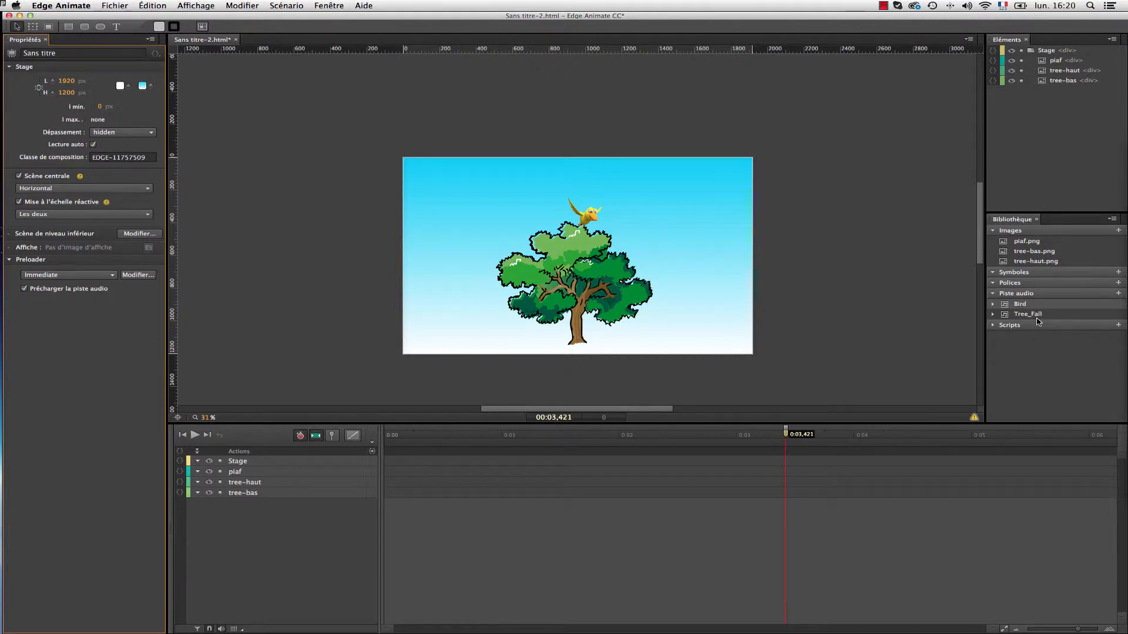
Check the file formats of the Bird audio track in the library and add the track to the composition
{"action": "left_click", "coordinate": [993, 308]}
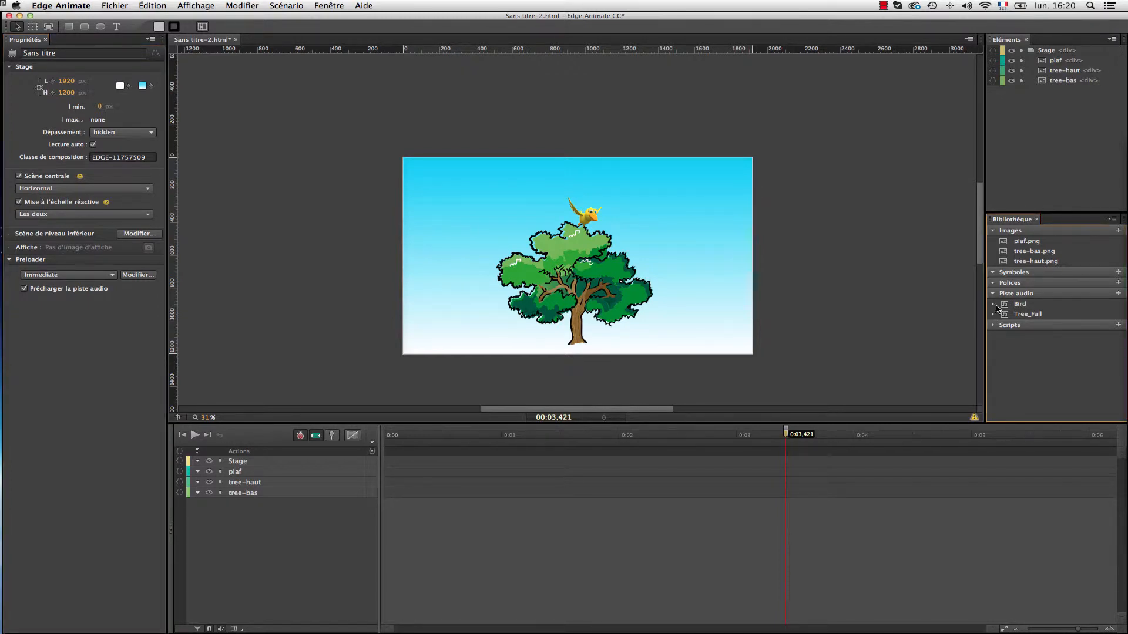
{"action": "left_click", "coordinate": [993, 305]}
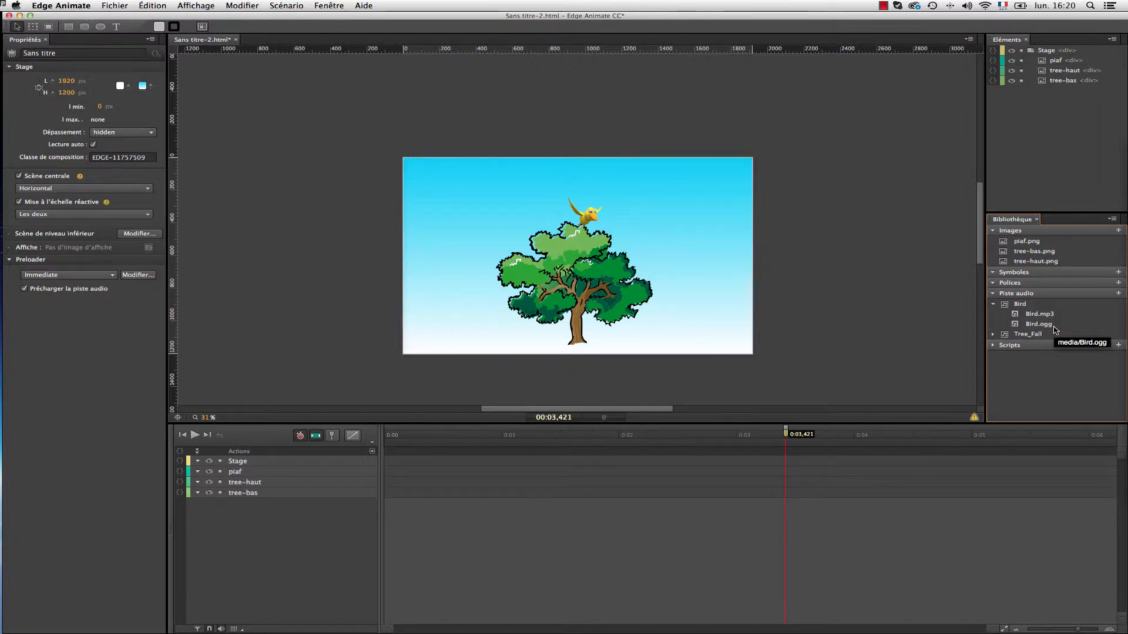
{"action": "left_click", "coordinate": [994, 305]}
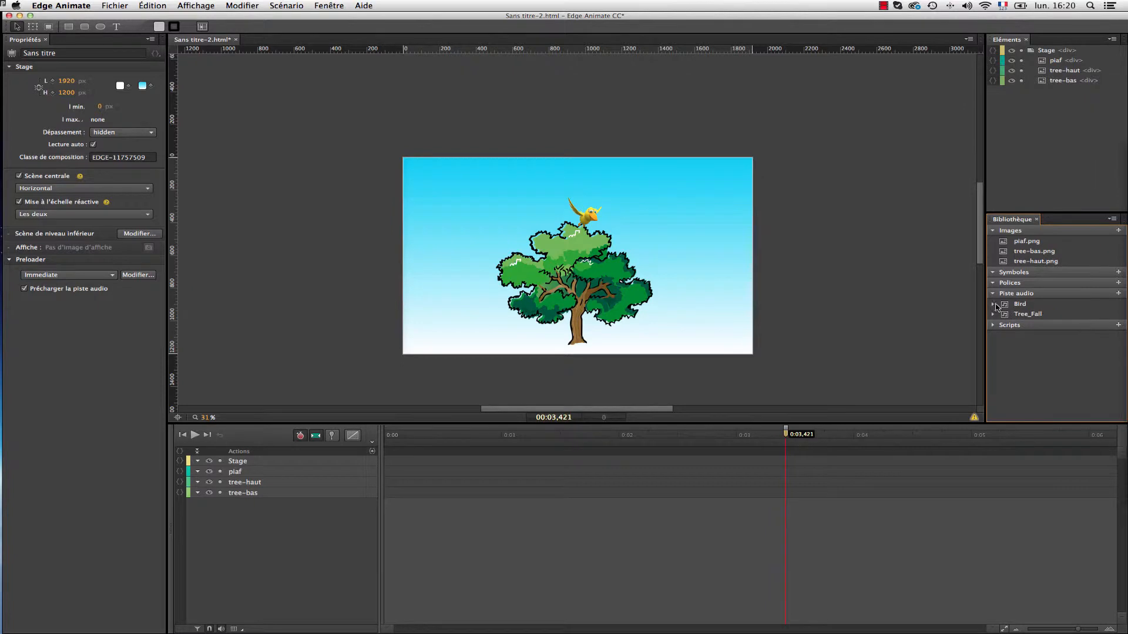
{"action": "left_click", "coordinate": [1011, 307]}
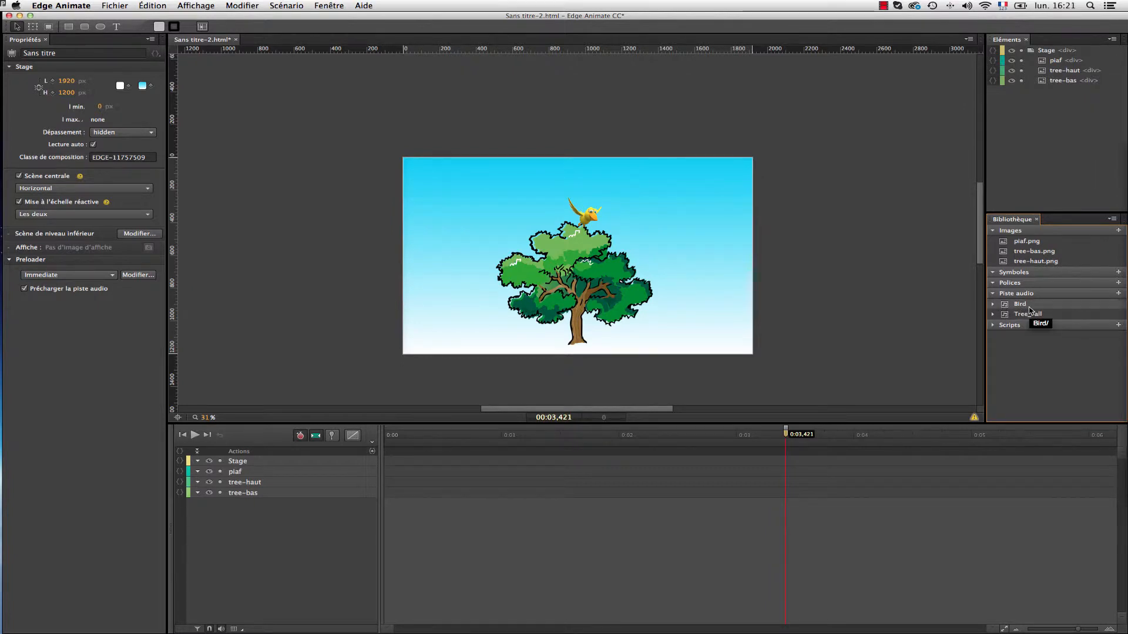
{"action": "right_click", "coordinate": [1029, 310]}
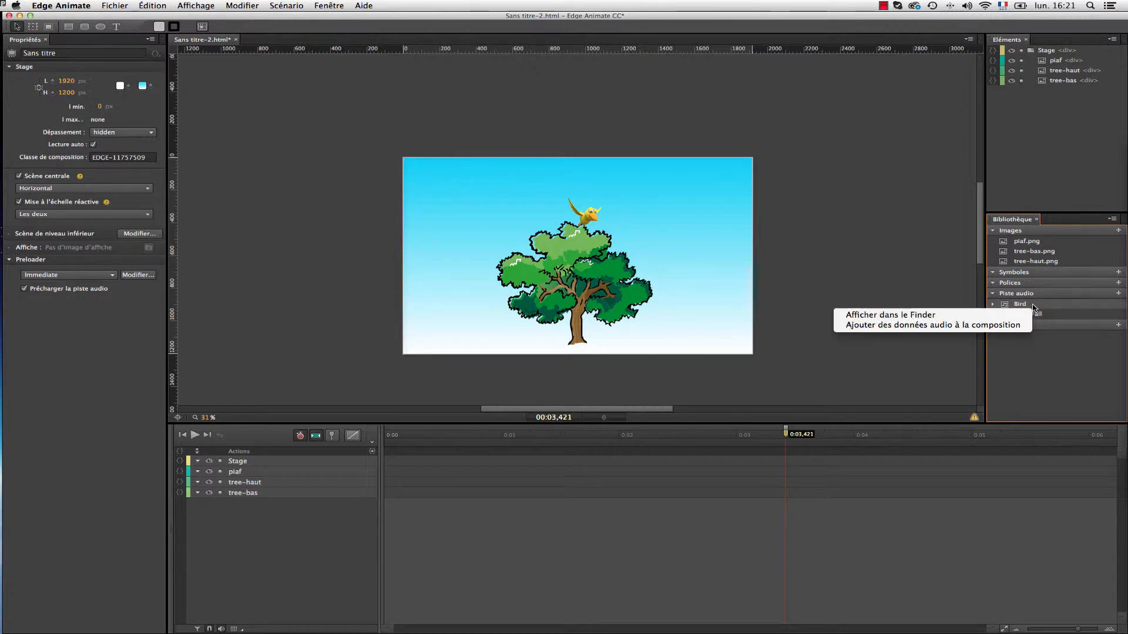
{"action": "left_click", "coordinate": [1010, 327]}
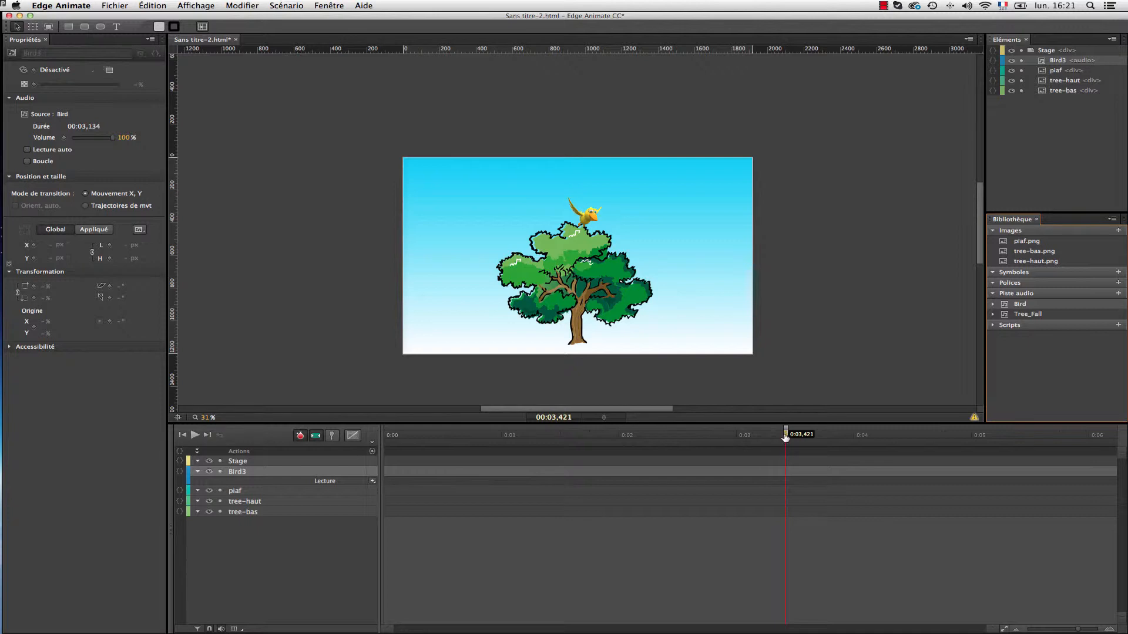
Add a Lire playback trigger for the bird sound at 0:00 on the timeline
{"action": "left_click_drag", "start_coordinate": [786, 434], "coordinate": [368, 449]}
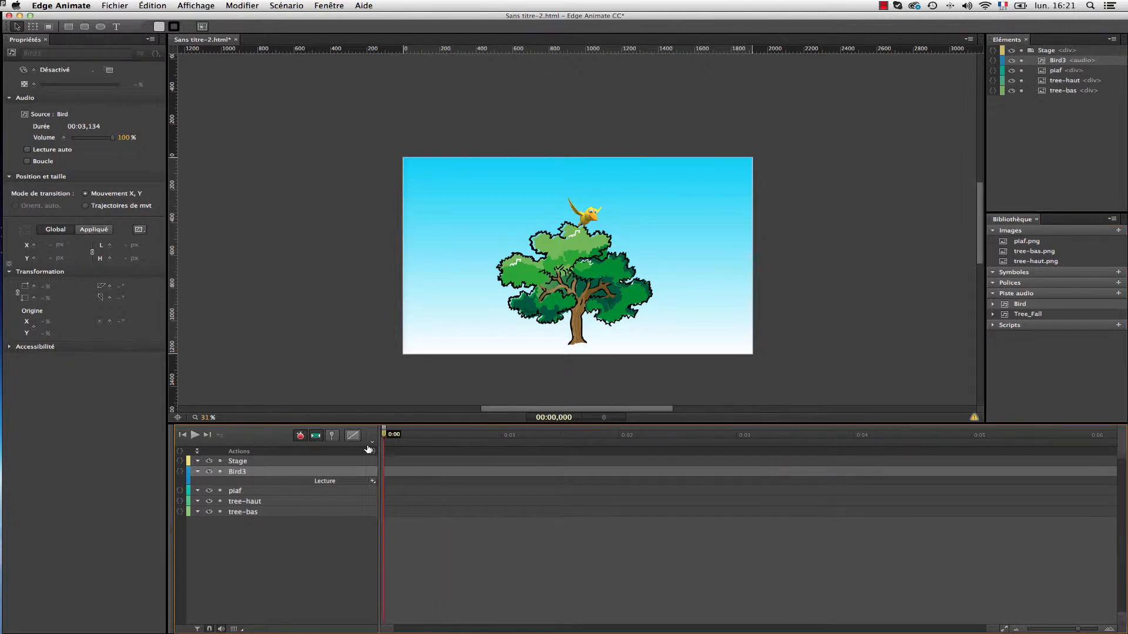
{"action": "left_click", "coordinate": [373, 483]}
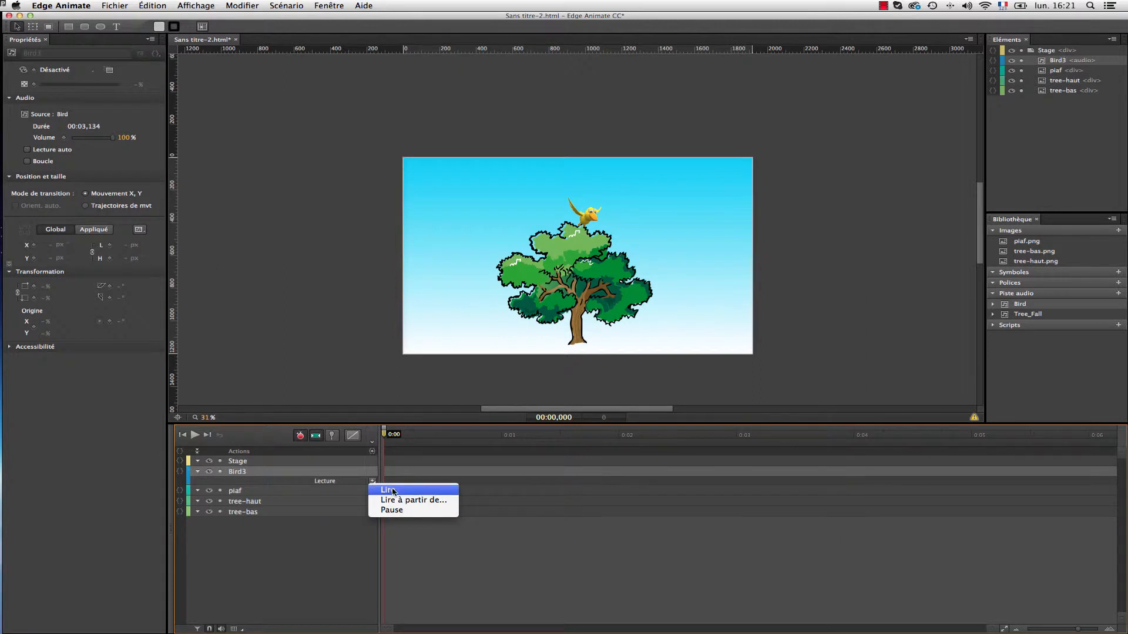
{"action": "left_click", "coordinate": [393, 490]}
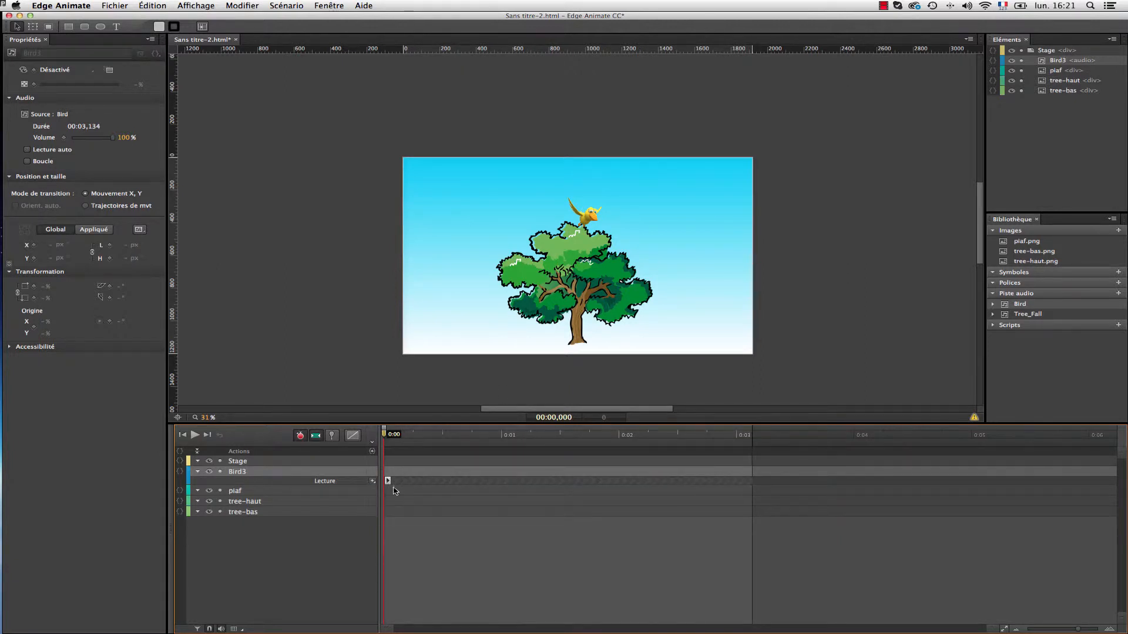
Preview the composition in the browser to hear the bird sound, and close the preview
{"action": "left_click", "coordinate": [123, 6]}
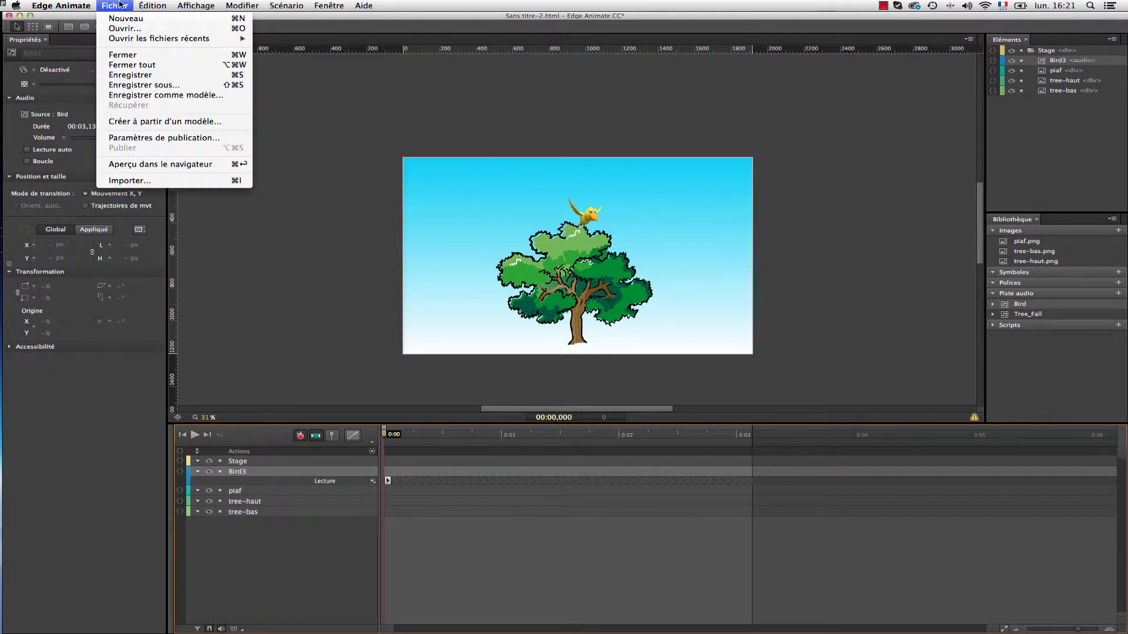
{"action": "left_click", "coordinate": [141, 168]}
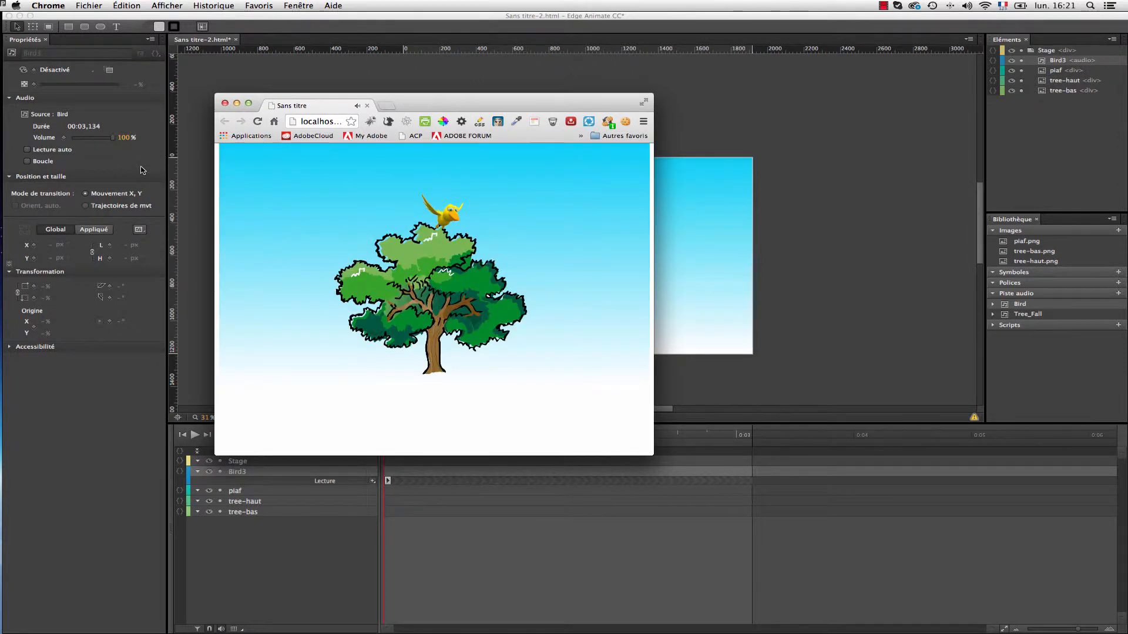
{"action": "left_click", "coordinate": [225, 102]}
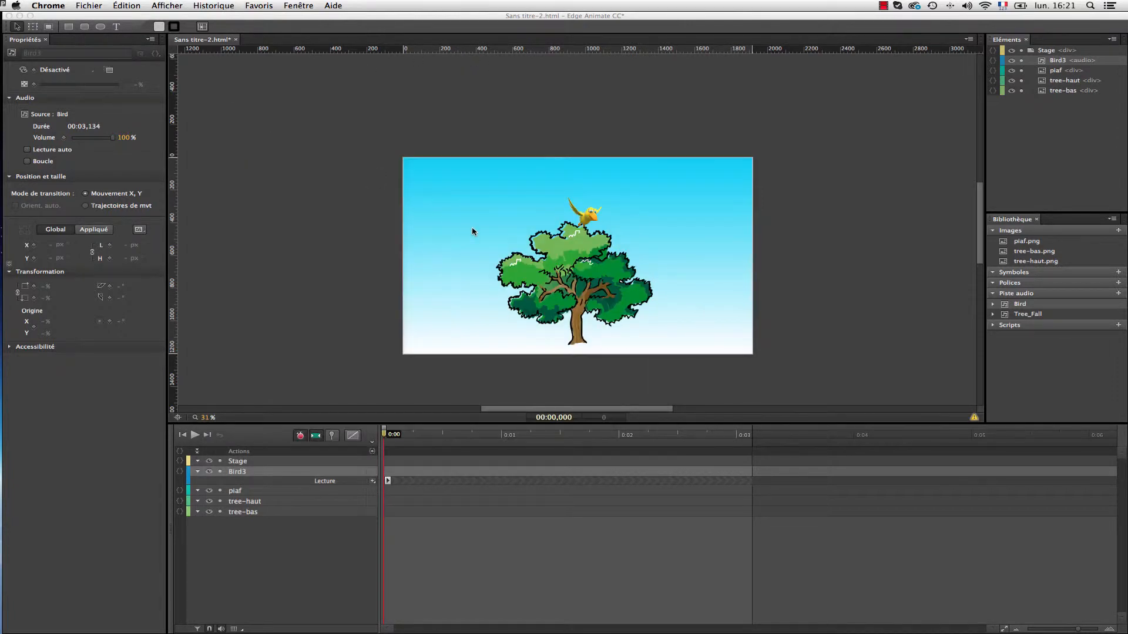
Add a location keyframe for piaf at 0:03,135 and place the bird on the treetop at about X 890, Y 251
{"action": "left_click", "coordinate": [589, 214]}
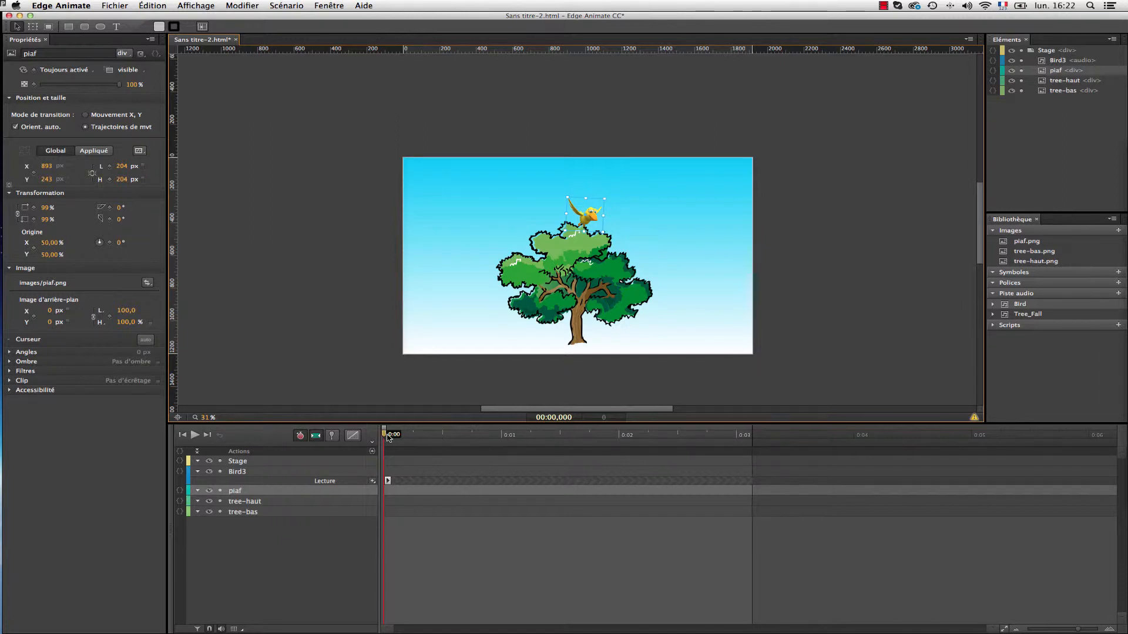
{"action": "left_click_drag", "start_coordinate": [388, 436], "coordinate": [751, 458]}
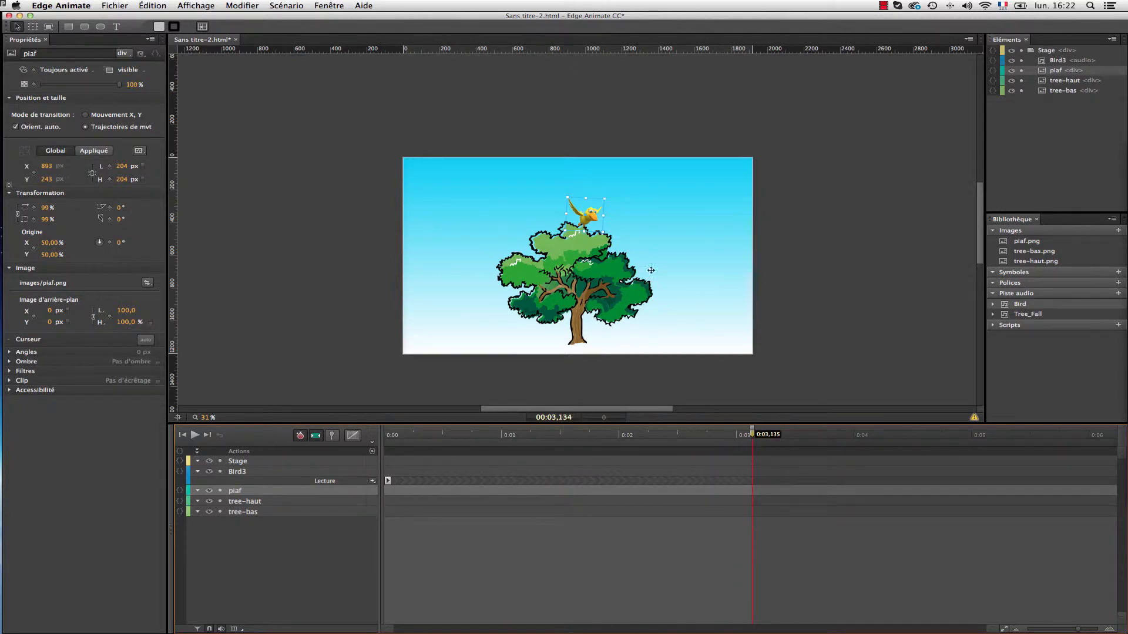
{"action": "left_click", "coordinate": [33, 173]}
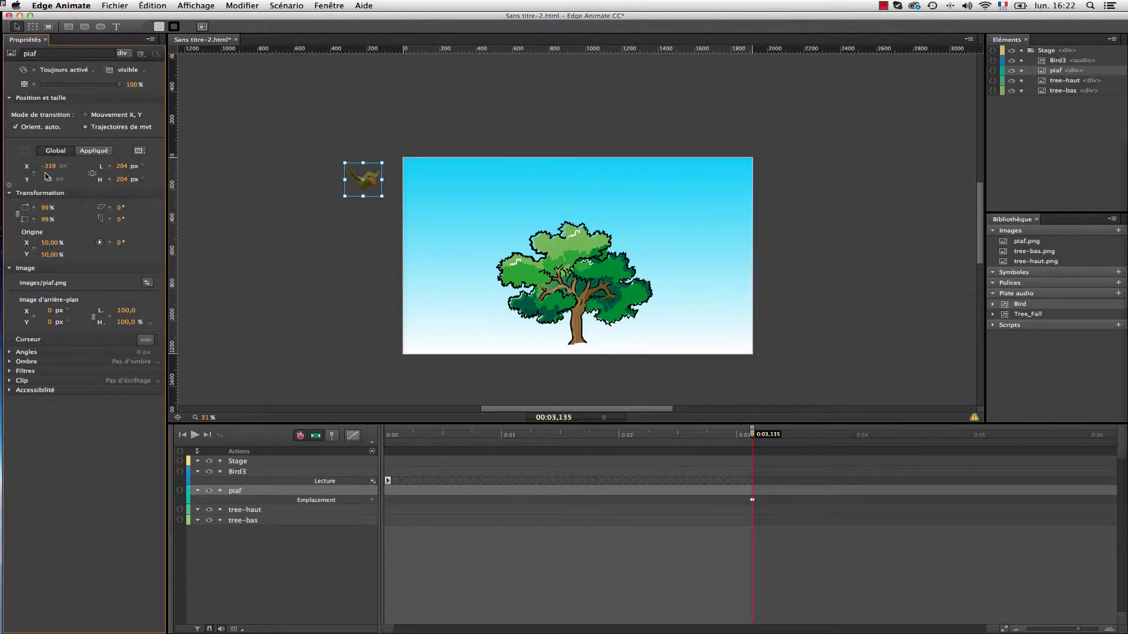
{"action": "left_click_drag", "start_coordinate": [369, 182], "coordinate": [587, 218]}
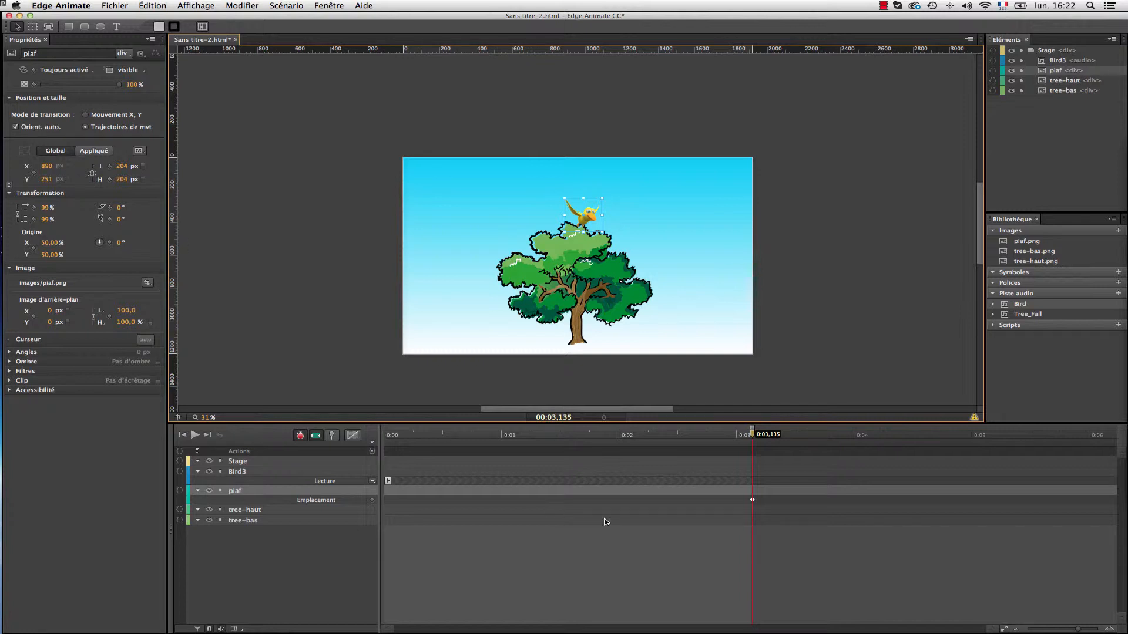
Animate piaf to fly off beyond the stage's right edge at 0:05,988, placing it at about X 2121, Y 51
{"action": "left_click", "coordinate": [753, 502]}
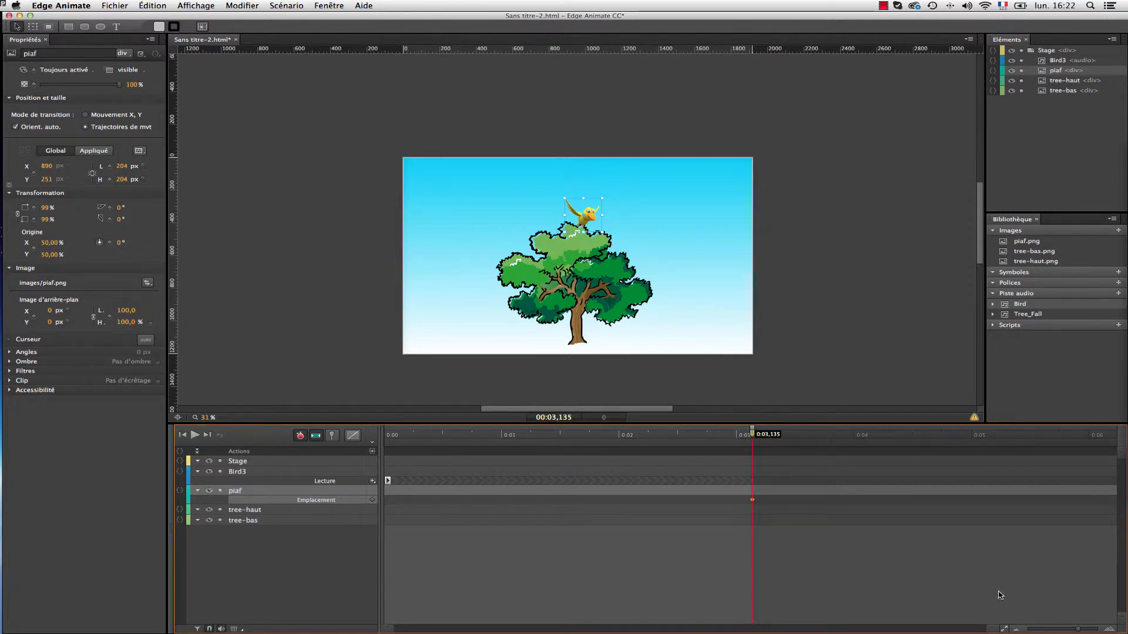
{"action": "left_click", "coordinate": [1087, 438]}
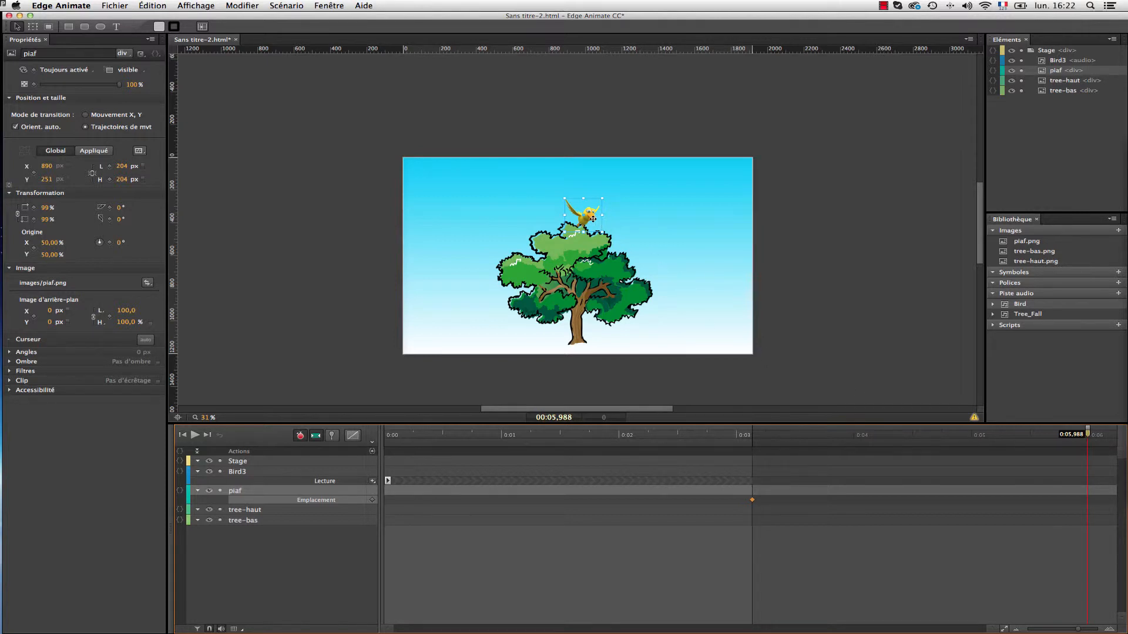
{"action": "left_click_drag", "start_coordinate": [591, 219], "coordinate": [816, 186]}
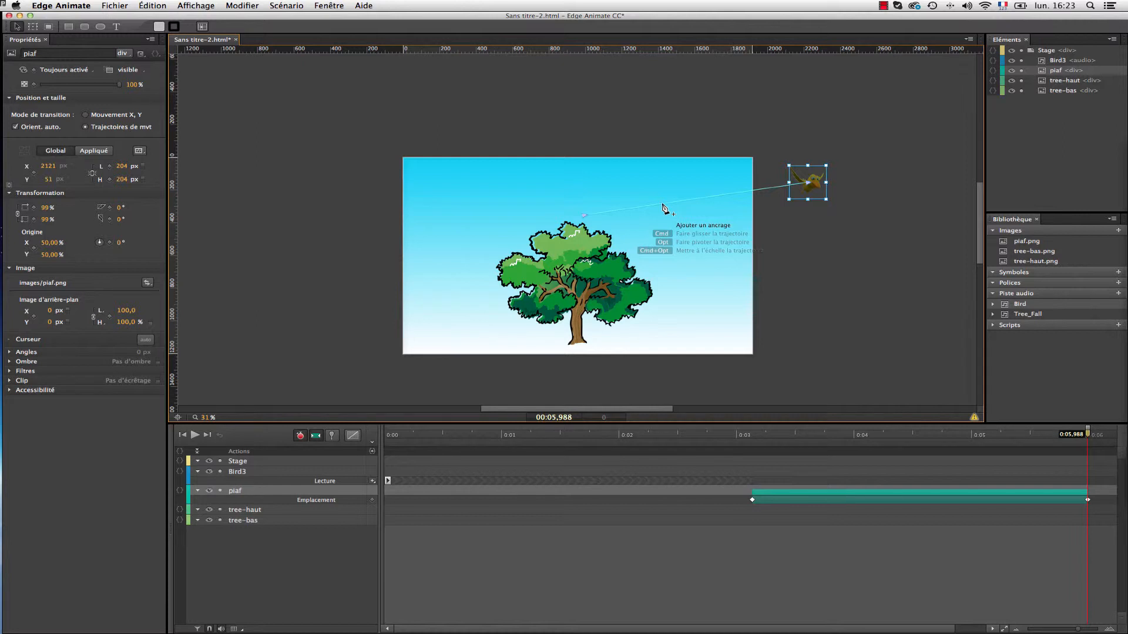
Bend the bird's motion path with two anchor points, one beside the tree's foliage and one above it
{"action": "left_click_drag", "start_coordinate": [664, 208], "coordinate": [676, 272]}
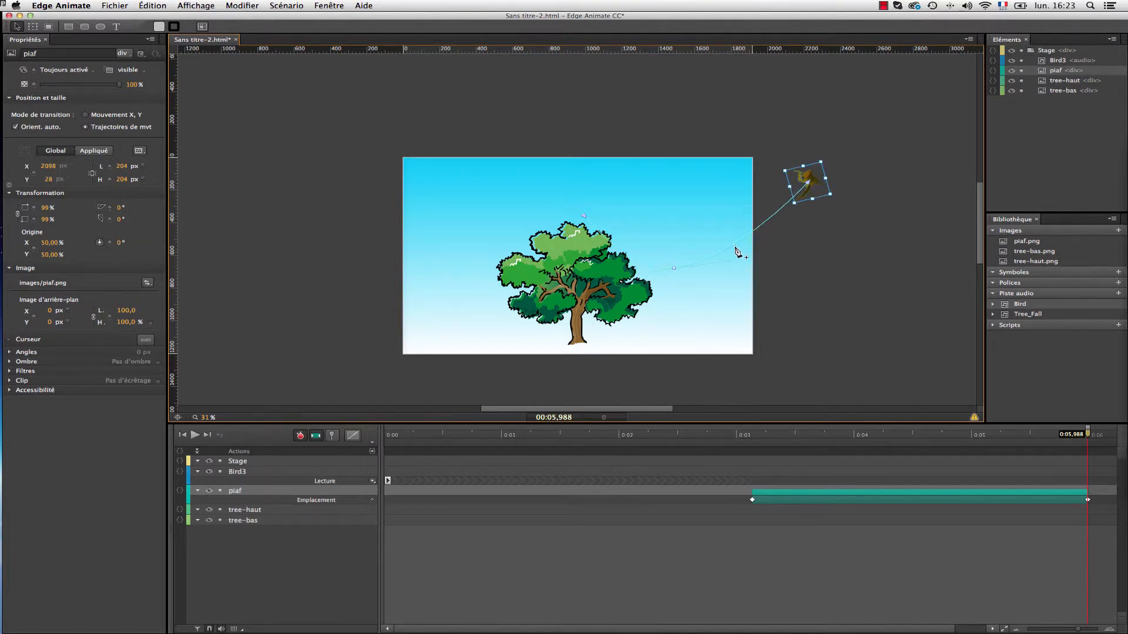
{"action": "left_click_drag", "start_coordinate": [736, 253], "coordinate": [673, 206]}
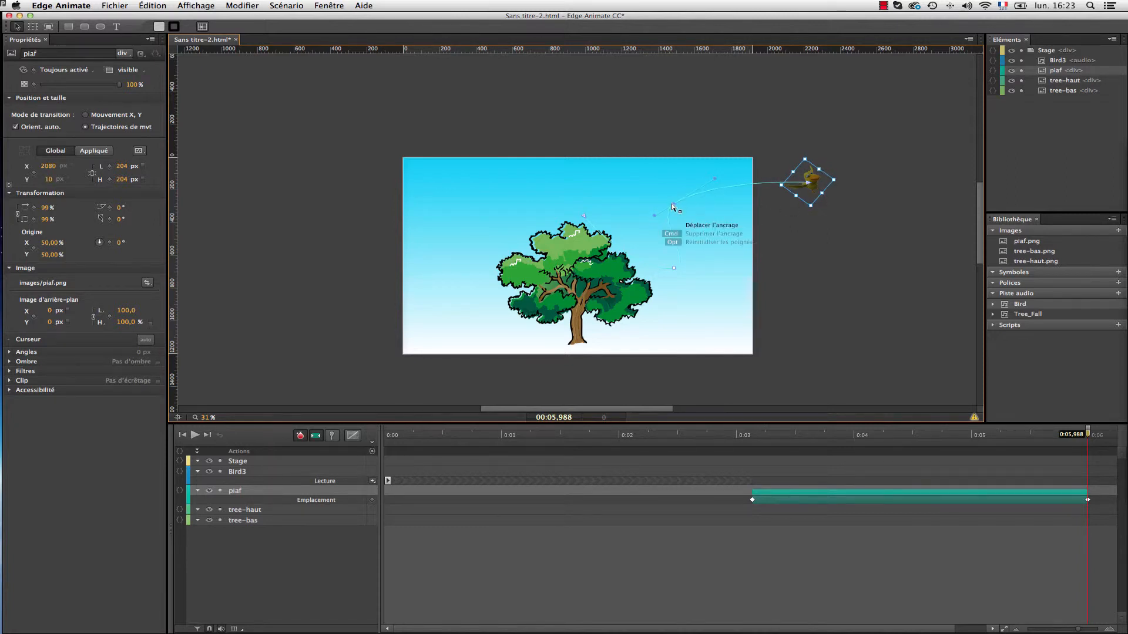
{"action": "key", "text": "alt"}
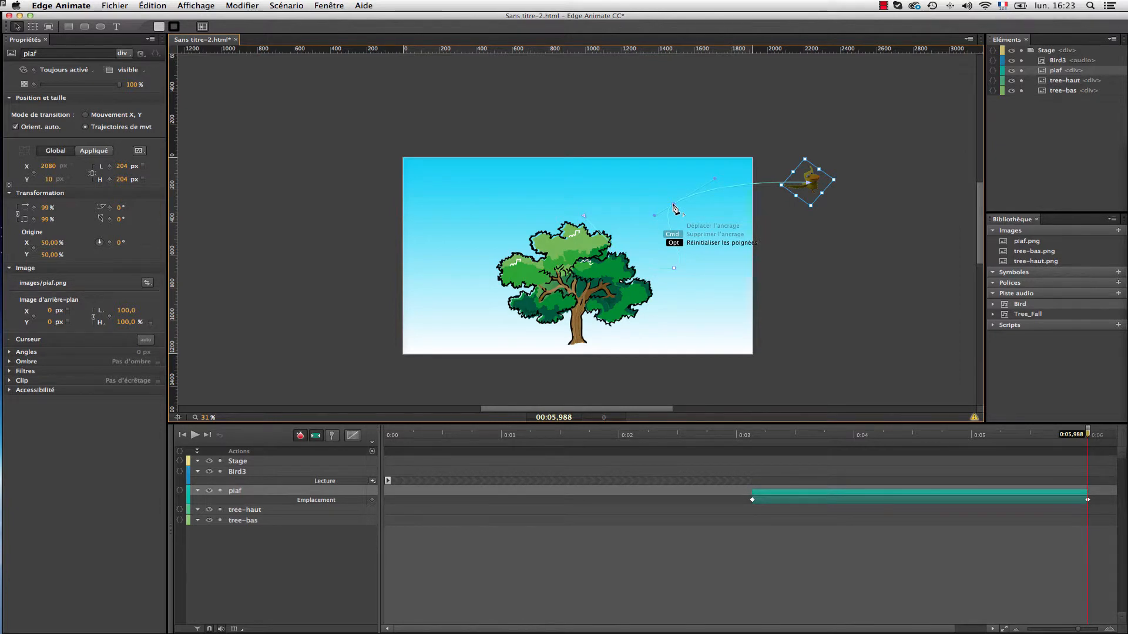
{"action": "key", "text": "super"}
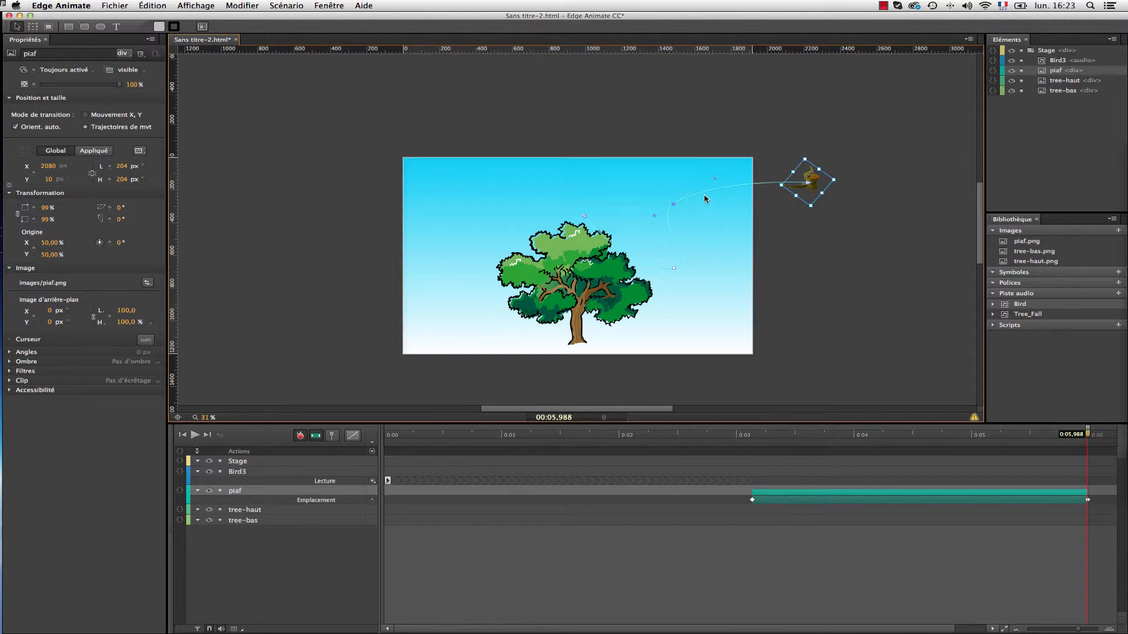
Shift the bird's whole motion path so it ends at about X 2051, Y 41, and scale the path up slightly
{"action": "key", "text": "super"}
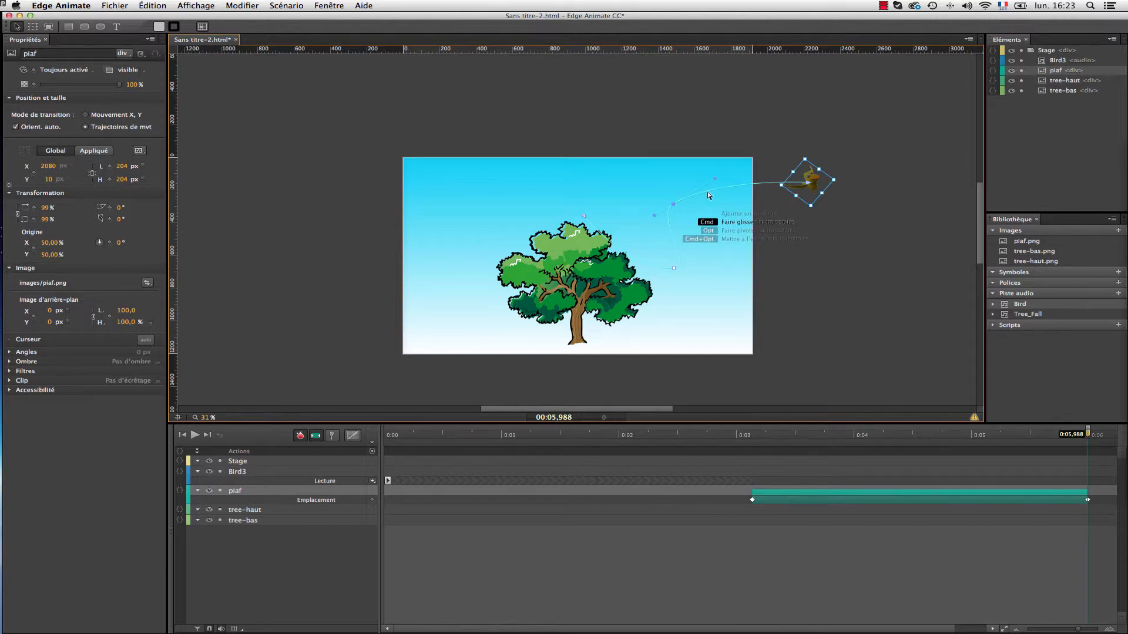
{"action": "mouse_move", "coordinate": [709, 196]}
{"action": "left_mouse_down"}
{"action": "mouse_move", "coordinate": [706, 185]}
{"action": "mouse_move", "coordinate": [704, 201]}
{"action": "left_mouse_up"}
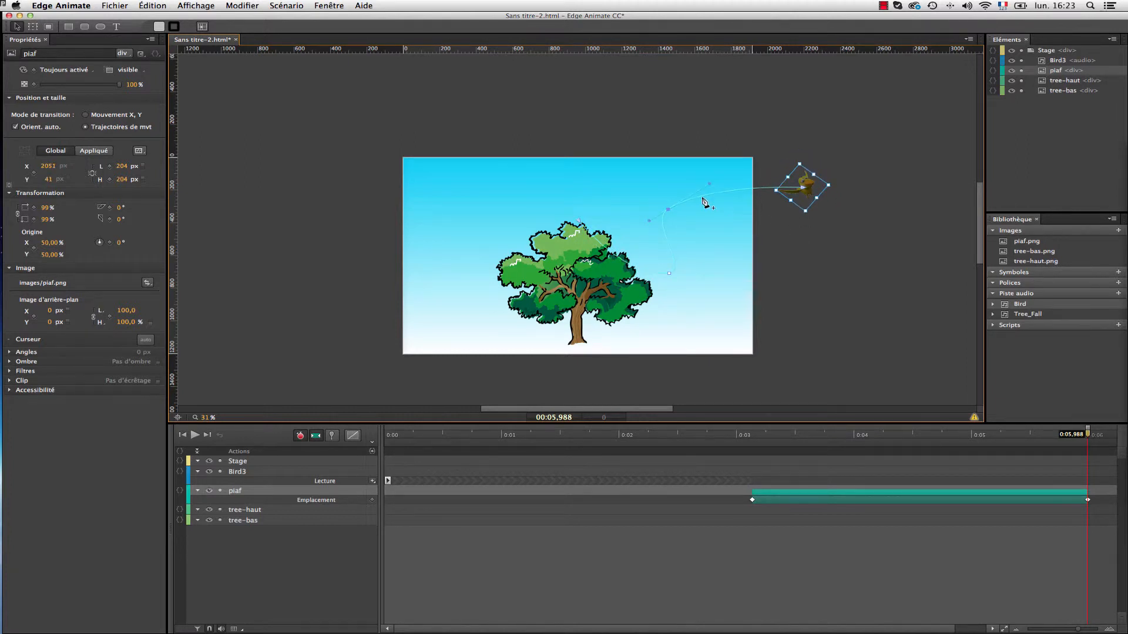
{"action": "key", "text": "super"}
{"action": "key", "text": "super+alt"}
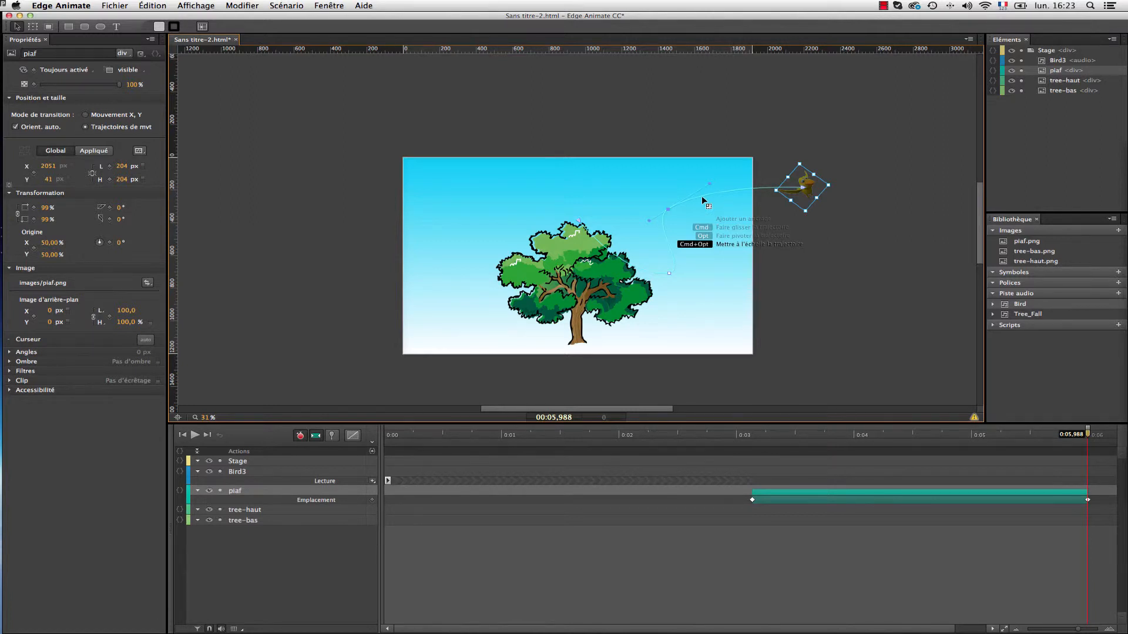
{"action": "mouse_move", "coordinate": [702, 200]}
{"action": "left_mouse_down"}
{"action": "mouse_move", "coordinate": [700, 183]}
{"action": "mouse_move", "coordinate": [699, 203]}
{"action": "left_mouse_up"}
{"action": "key", "text": "super+z"}
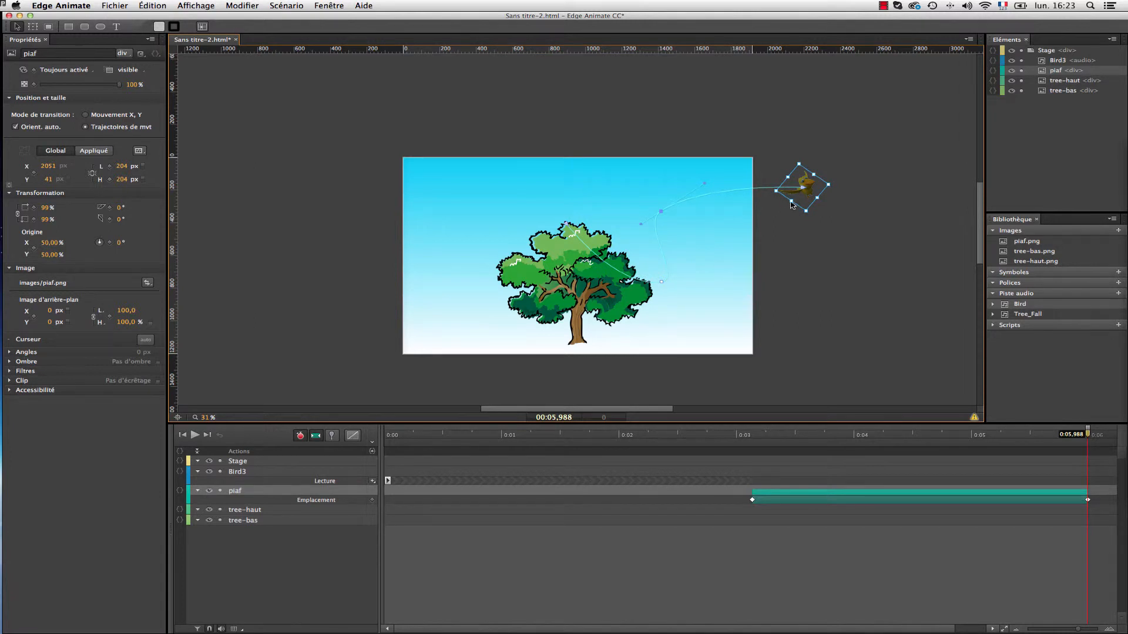
Add a scale keyframe for piaf at 0:03,135, where its flight begins
{"action": "left_click_drag", "start_coordinate": [1089, 453], "coordinate": [1086, 482]}
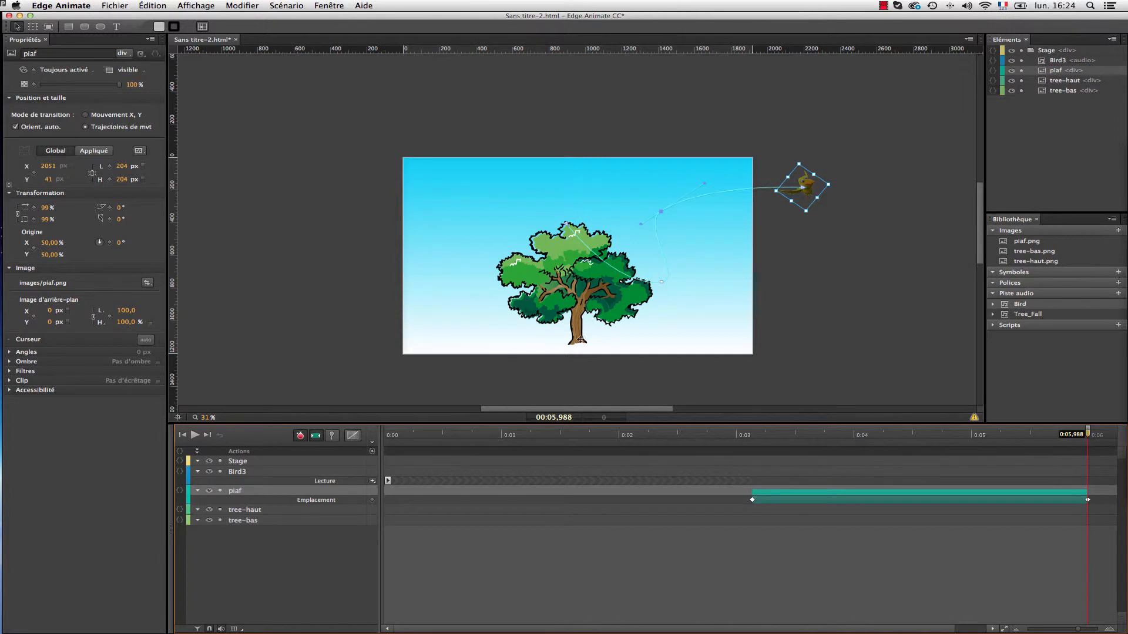
{"action": "left_click", "coordinate": [753, 440]}
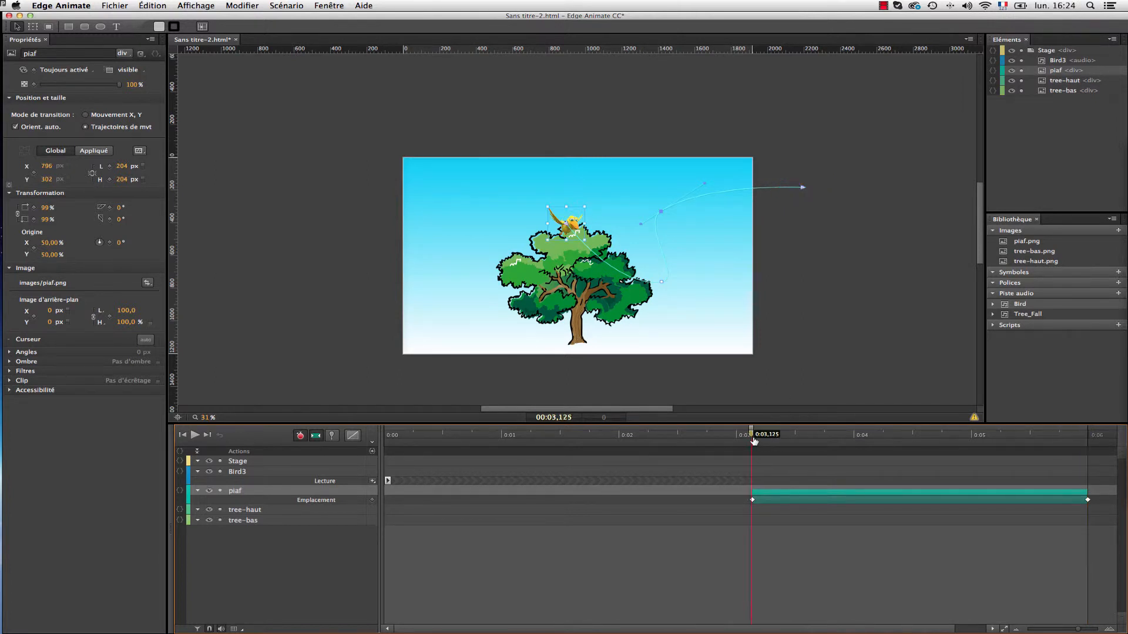
{"action": "left_click_drag", "start_coordinate": [753, 442], "coordinate": [754, 442]}
{"action": "left_click", "coordinate": [34, 209]}
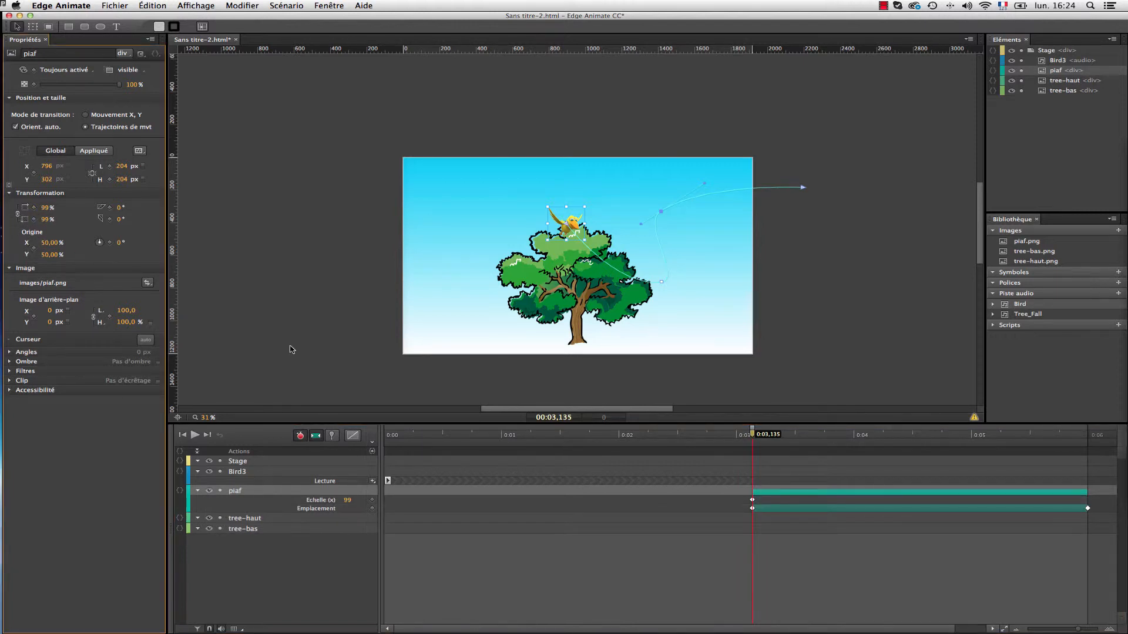
Enlarge piaf to 290% at 0:05,988 and move it farther right off the stage, to about X 1922, Y -242
{"action": "left_click_drag", "start_coordinate": [752, 436], "coordinate": [1086, 462]}
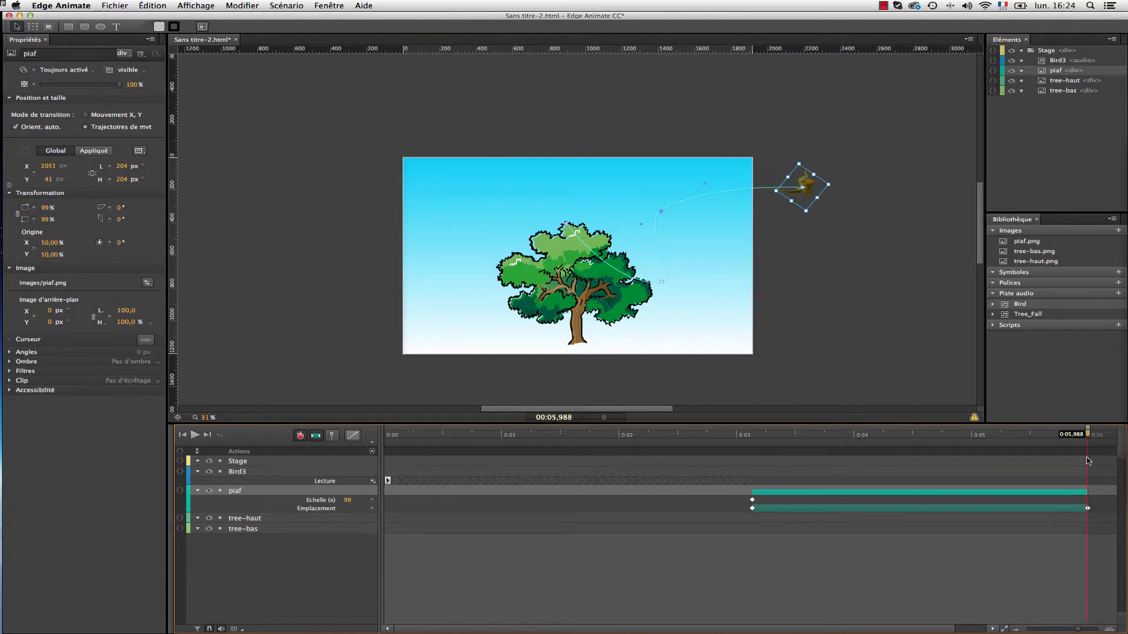
{"action": "left_click_drag", "start_coordinate": [46, 208], "coordinate": [186, 235]}
{"action": "left_click_drag", "start_coordinate": [827, 189], "coordinate": [856, 188]}
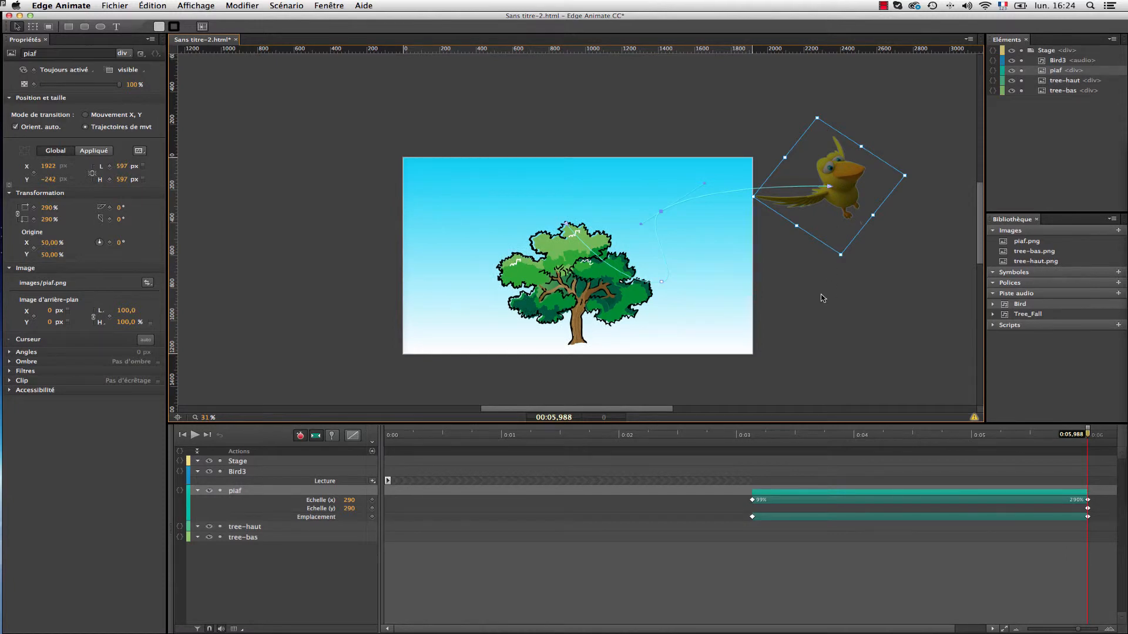
Add a location keyframe for tree-haut at 0:03,135
{"action": "left_click", "coordinate": [755, 435]}
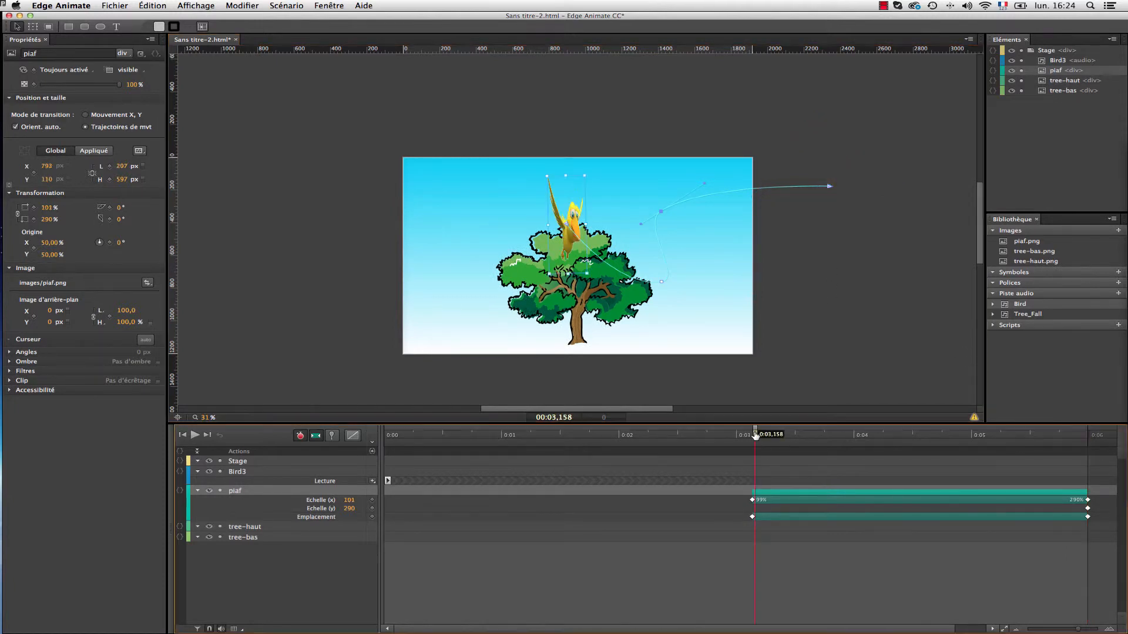
{"action": "left_click_drag", "start_coordinate": [755, 436], "coordinate": [752, 438]}
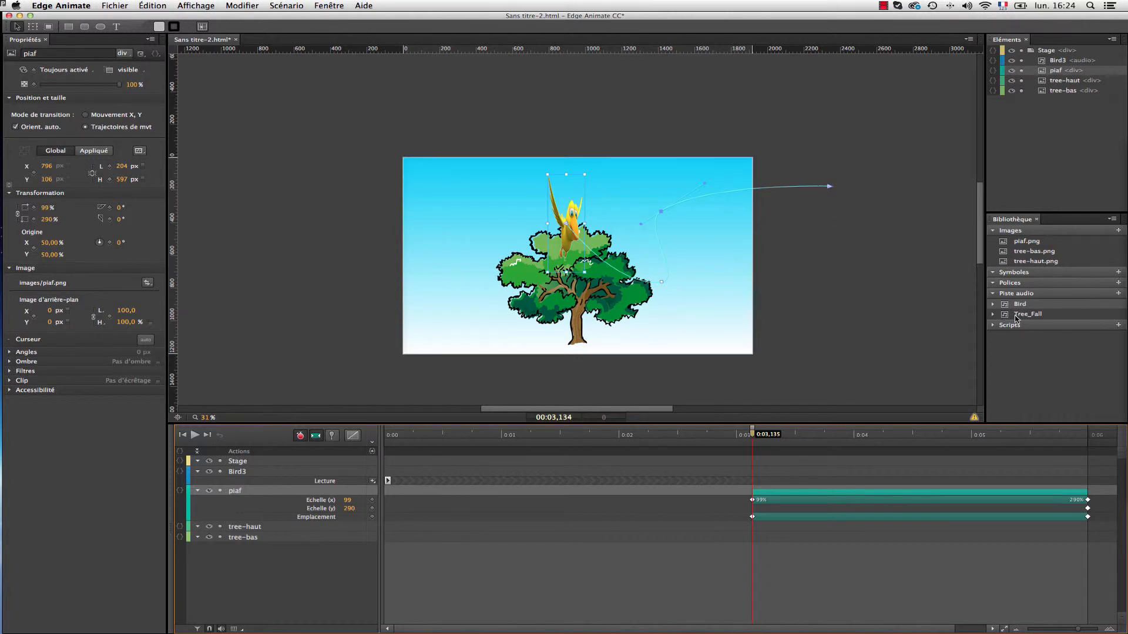
{"action": "left_click", "coordinate": [539, 286]}
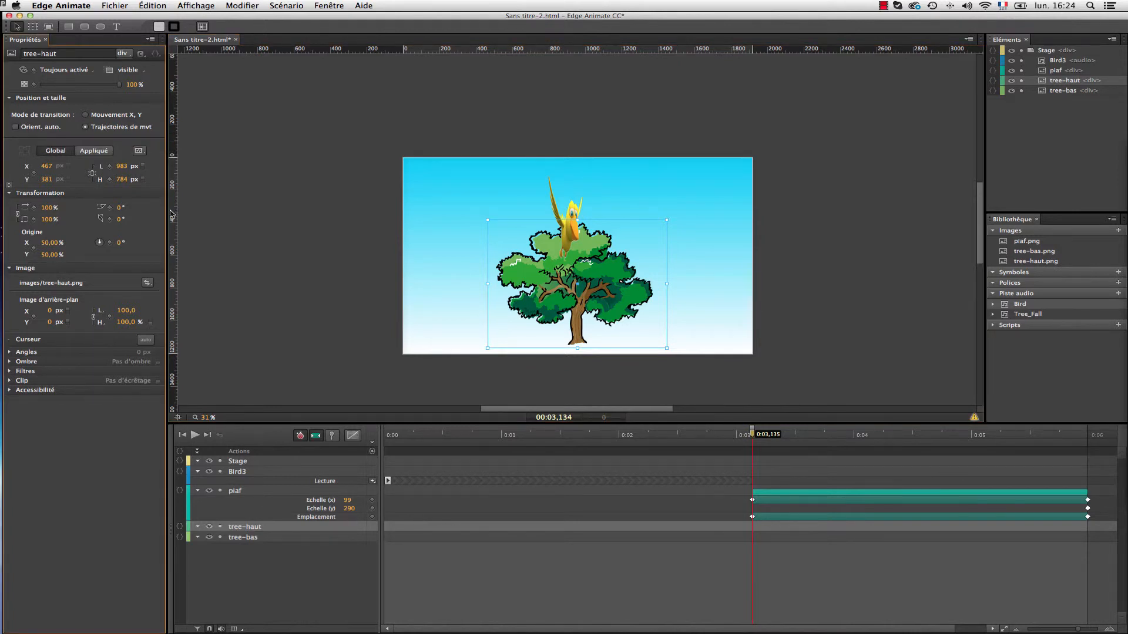
{"action": "left_click", "coordinate": [32, 173]}
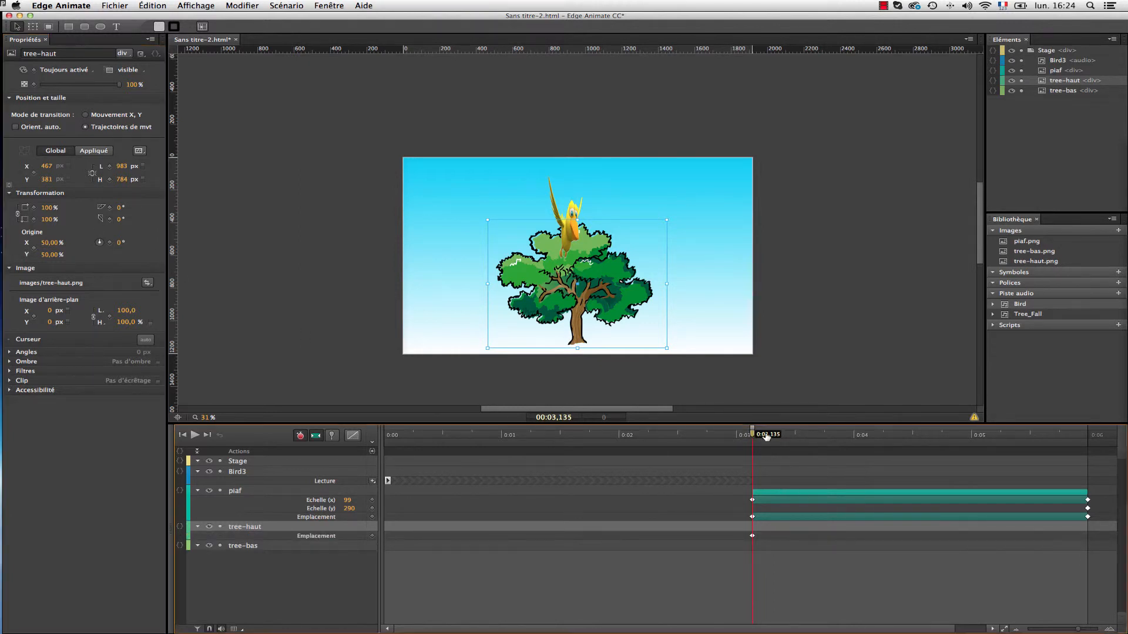
Make tree-haut fall by rotating it to -80° at 0:05,860 and moving it down-left to about X 121, Y 466
{"action": "key", "text": "space"}
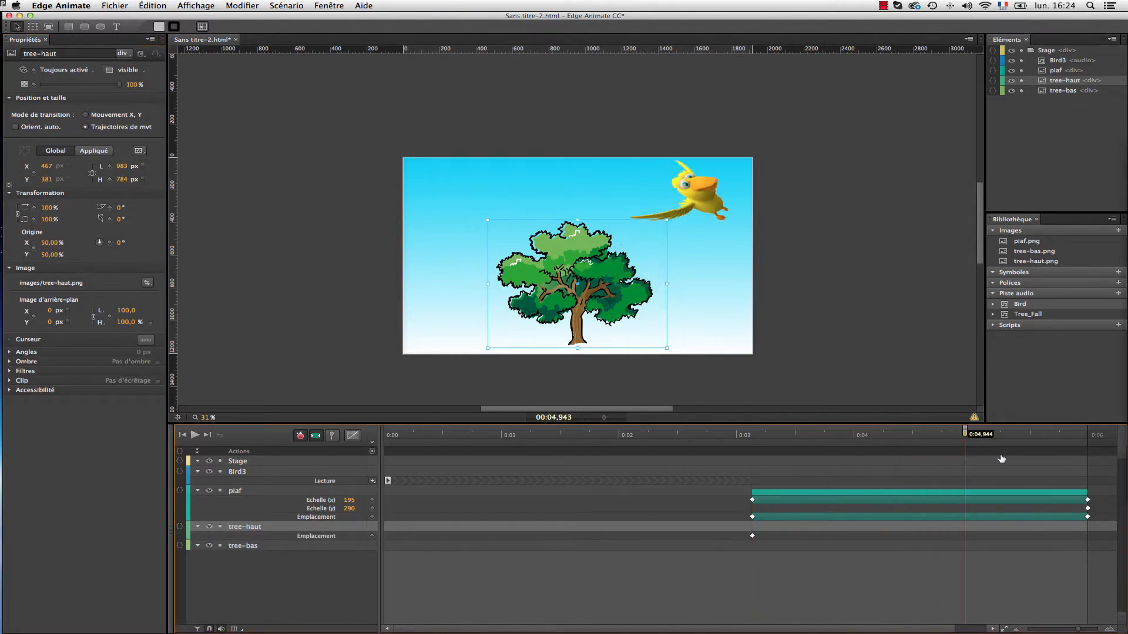
{"action": "left_click_drag", "start_coordinate": [1001, 459], "coordinate": [1072, 463]}
{"action": "left_click", "coordinate": [567, 269]}
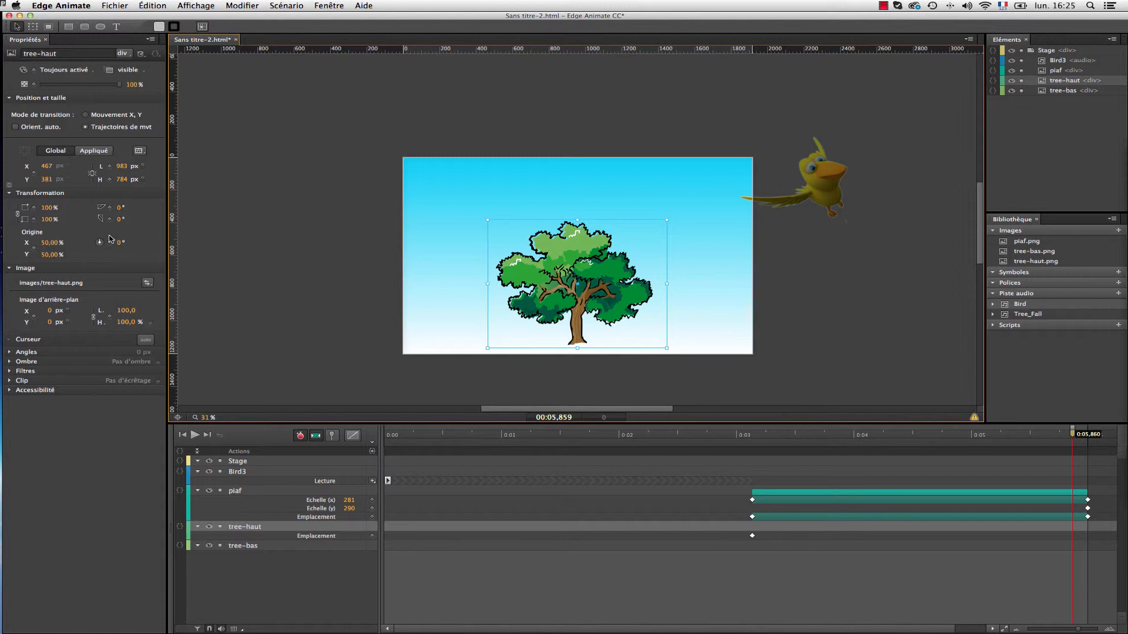
{"action": "left_click_drag", "start_coordinate": [99, 245], "coordinate": [83, 269]}
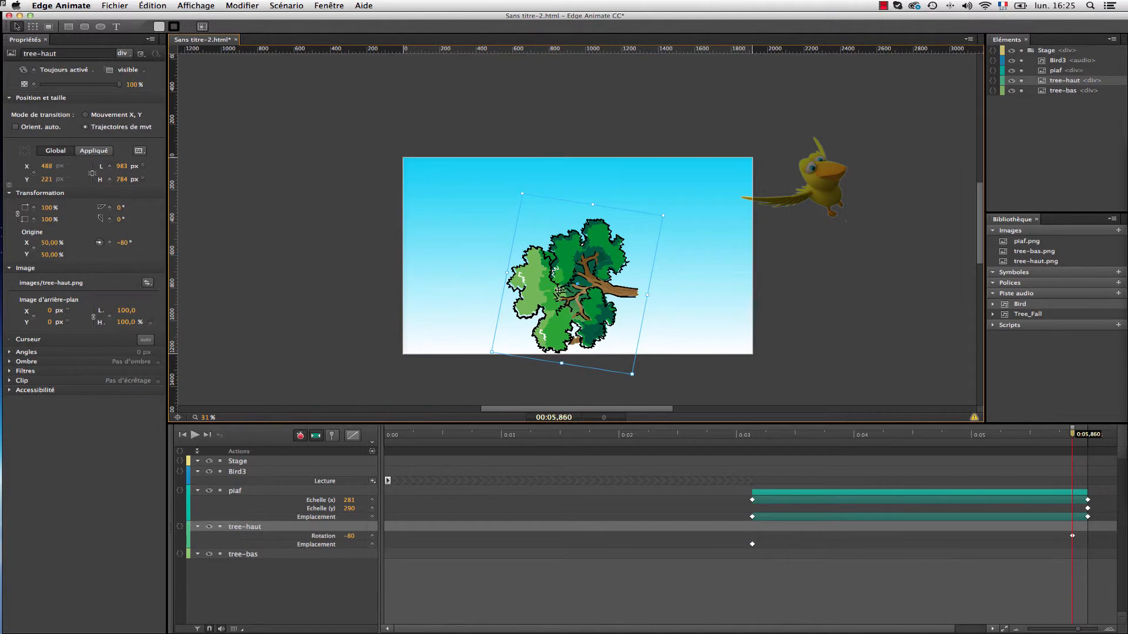
{"action": "left_click_drag", "start_coordinate": [546, 276], "coordinate": [493, 330]}
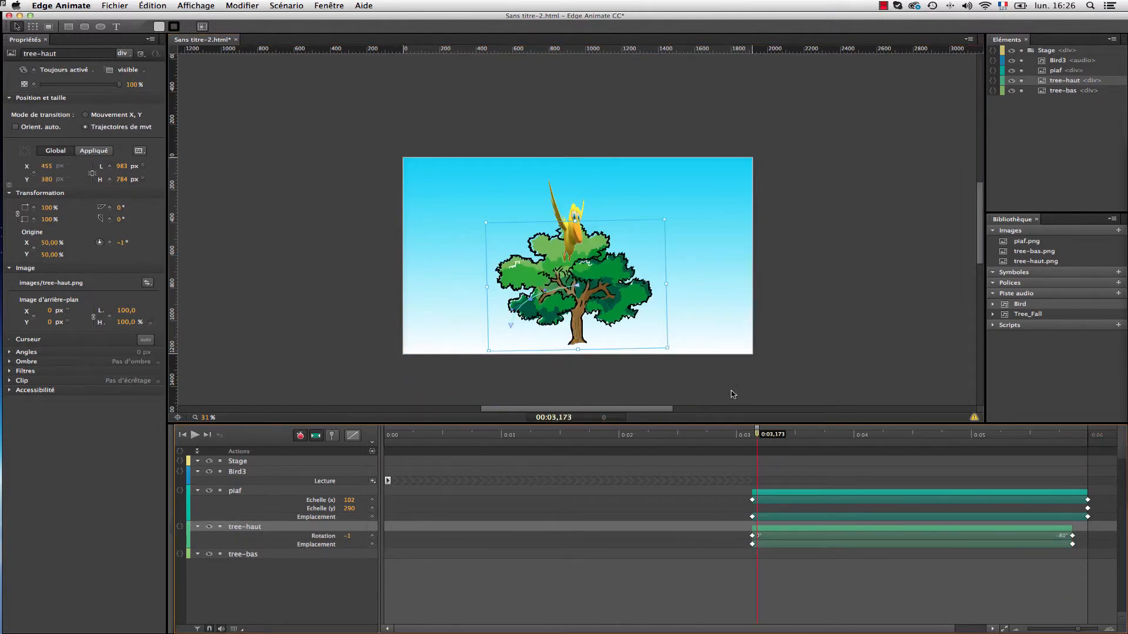
{"action": "left_click_drag", "start_coordinate": [756, 434], "coordinate": [1097, 444]}
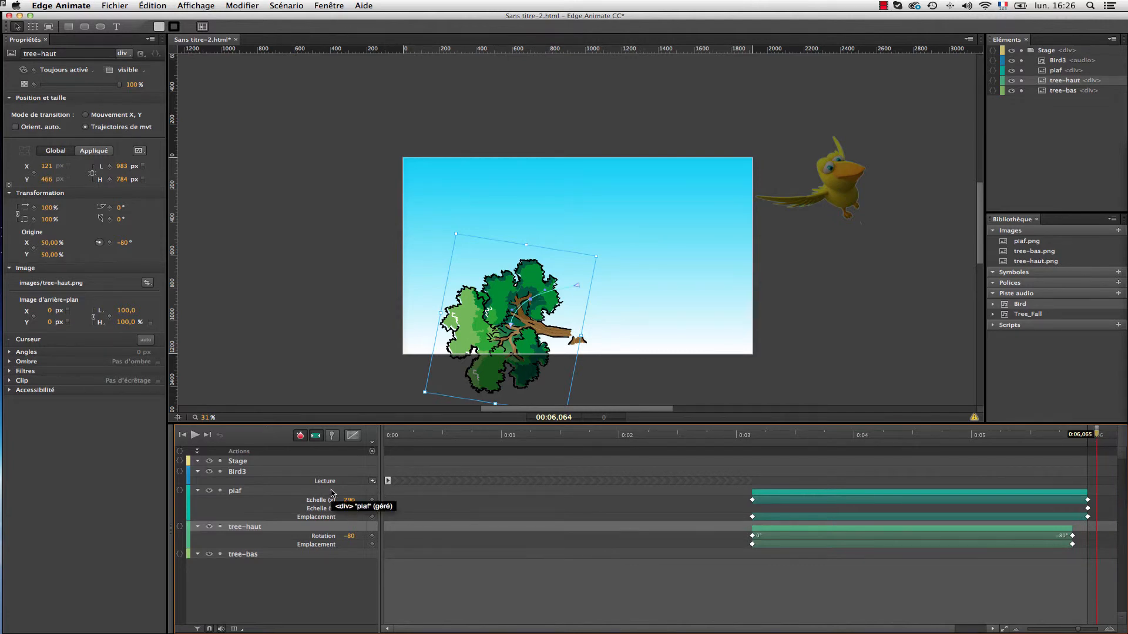
Add the Tree_Fall sound to the composition and make it start playing at 0:03,135
{"action": "left_click", "coordinate": [1033, 314]}
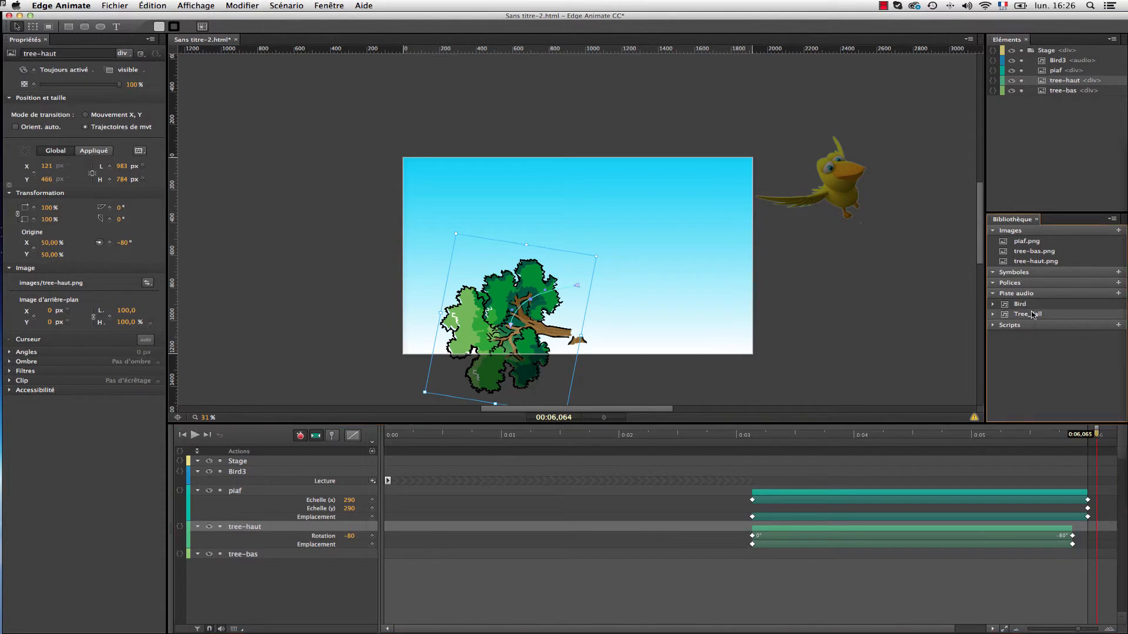
{"action": "right_click", "coordinate": [1034, 315]}
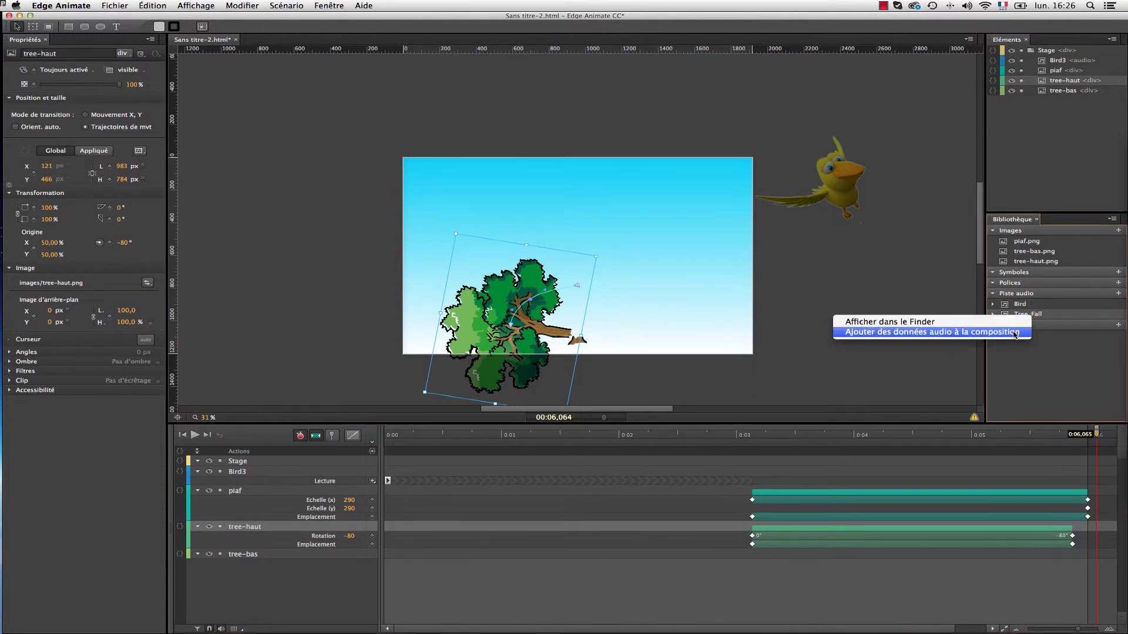
{"action": "left_click", "coordinate": [1015, 333]}
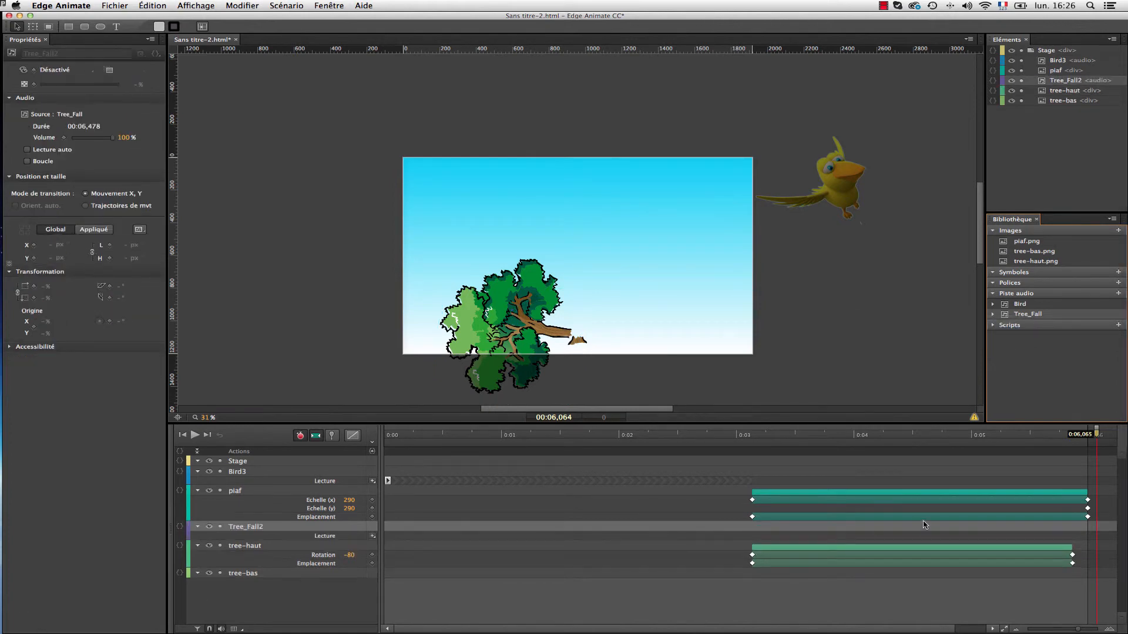
{"action": "left_click_drag", "start_coordinate": [1096, 436], "coordinate": [747, 481]}
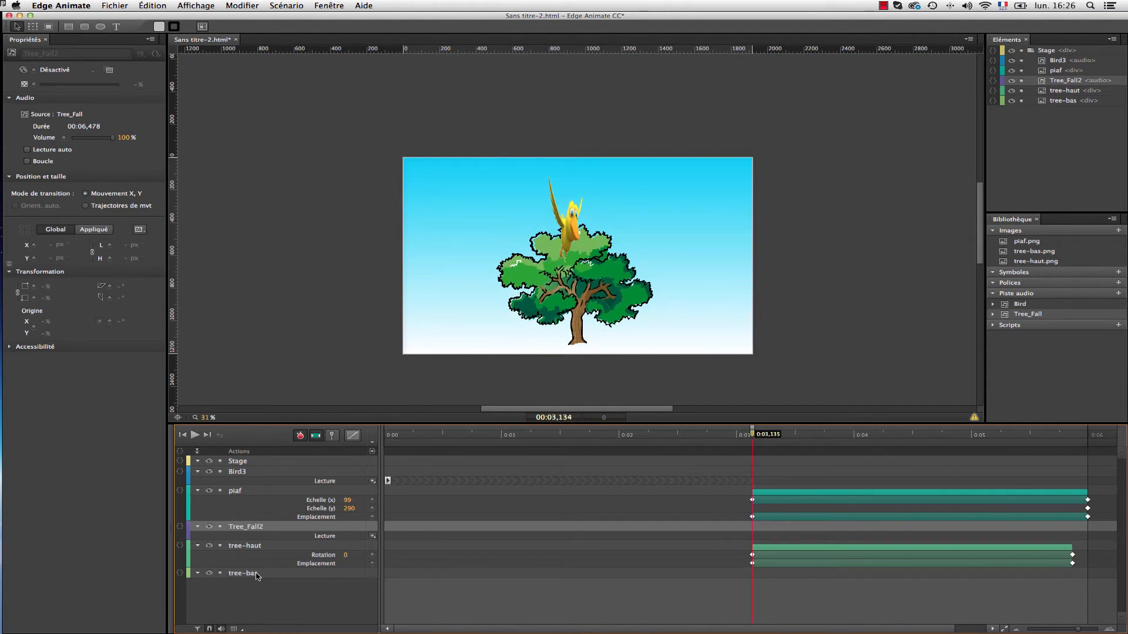
{"action": "left_click", "coordinate": [373, 537]}
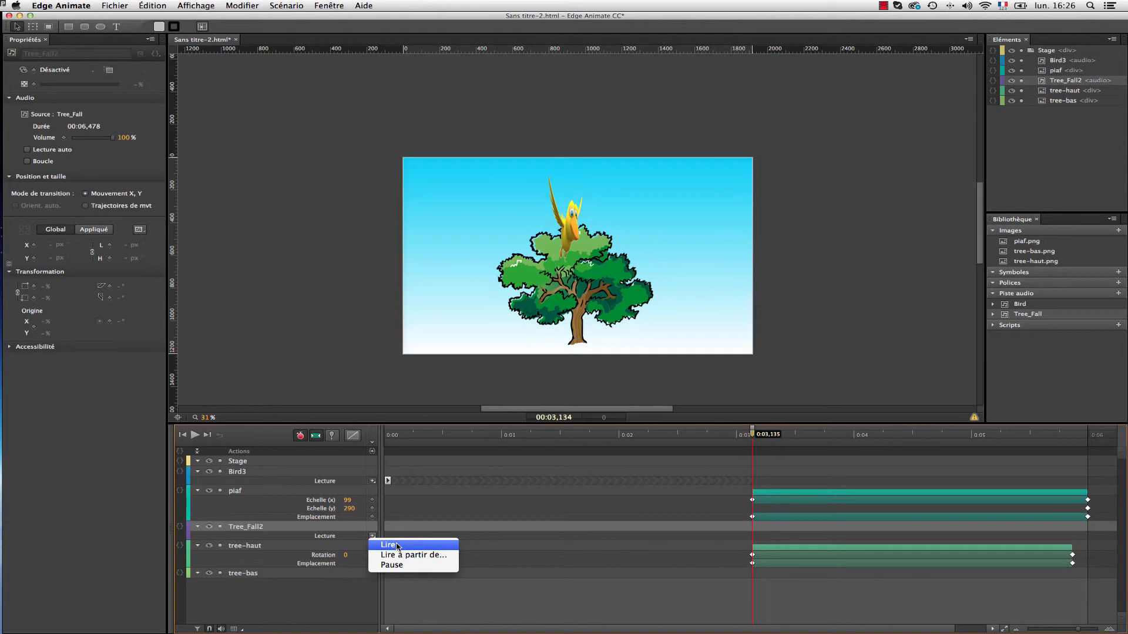
{"action": "left_click", "coordinate": [398, 546]}
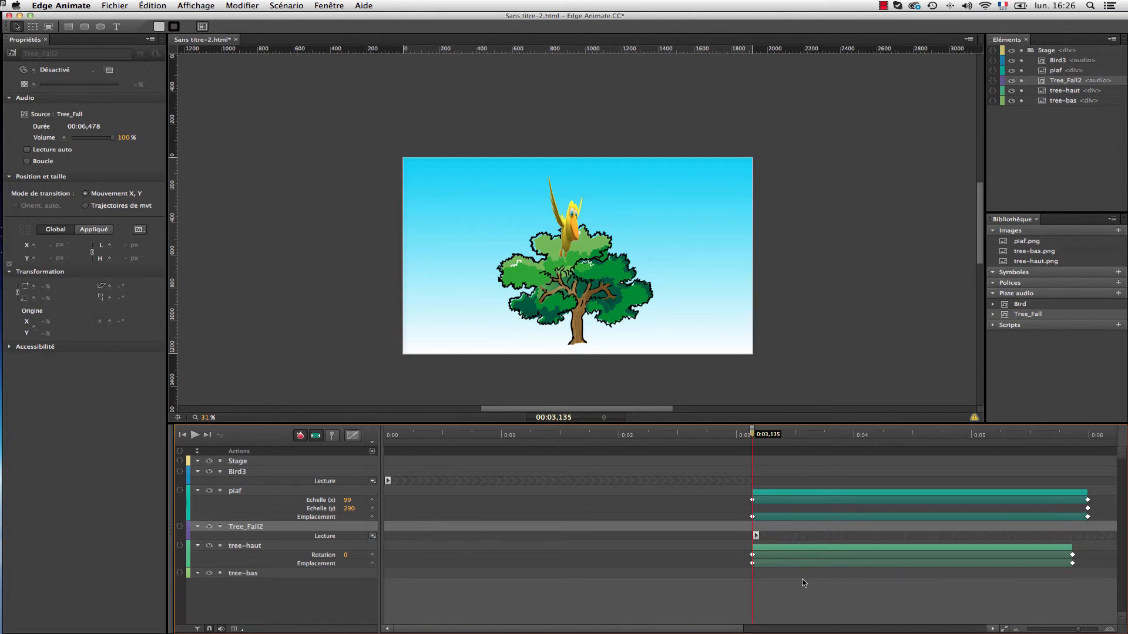
Add a pause to the Tree_Fall sound at 0:06,850
{"action": "left_click_drag", "start_coordinate": [758, 624], "coordinate": [933, 625]}
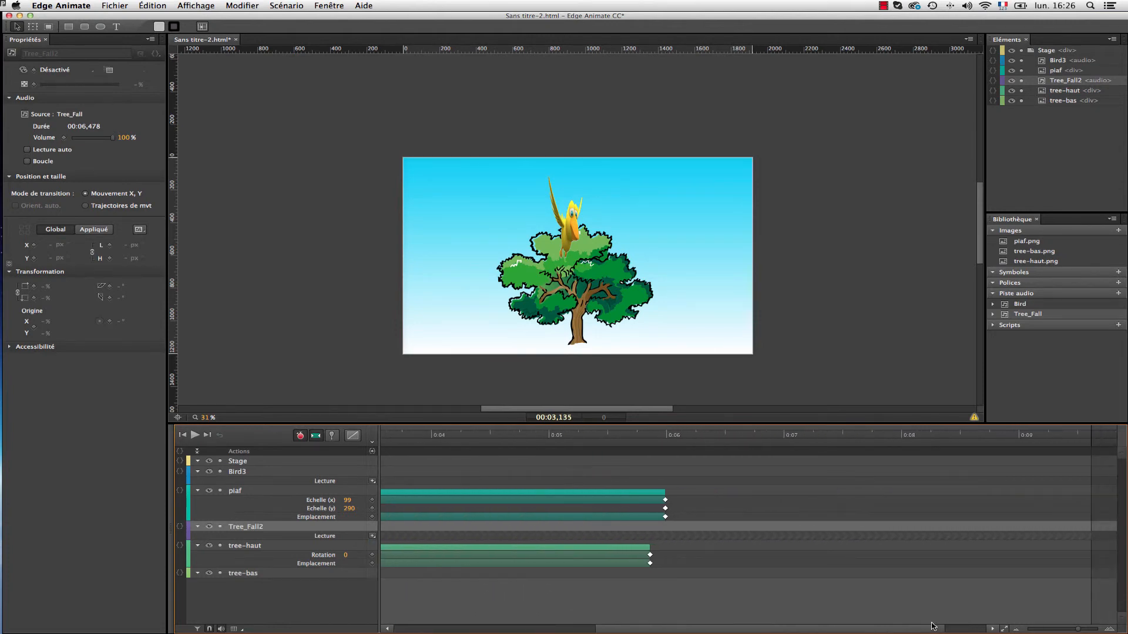
{"action": "left_click", "coordinate": [769, 441]}
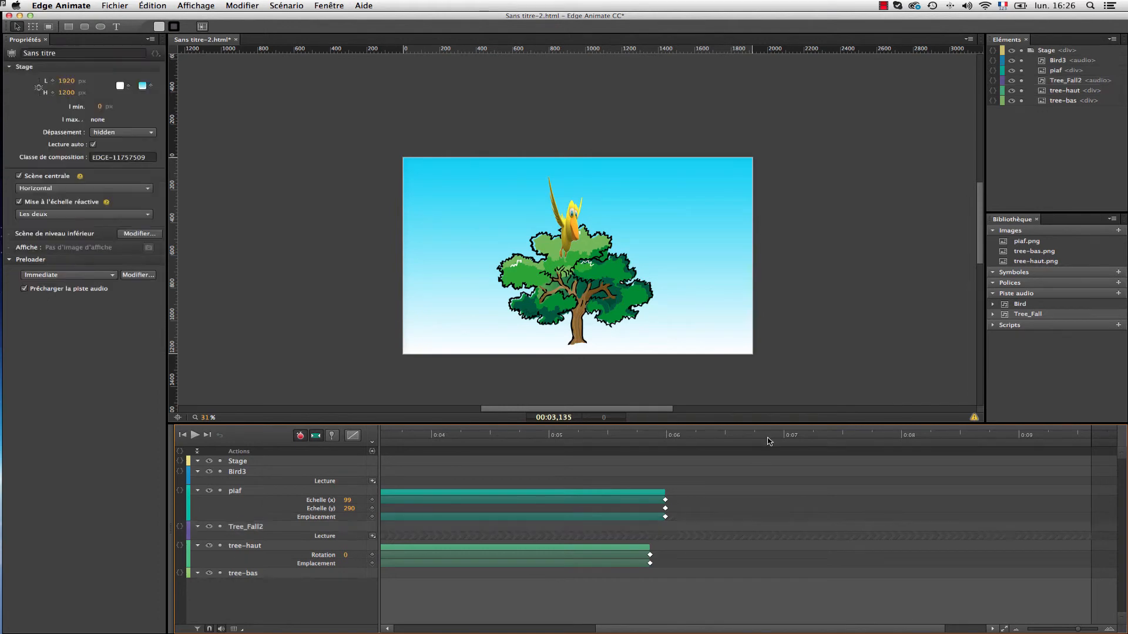
{"action": "left_click", "coordinate": [766, 434]}
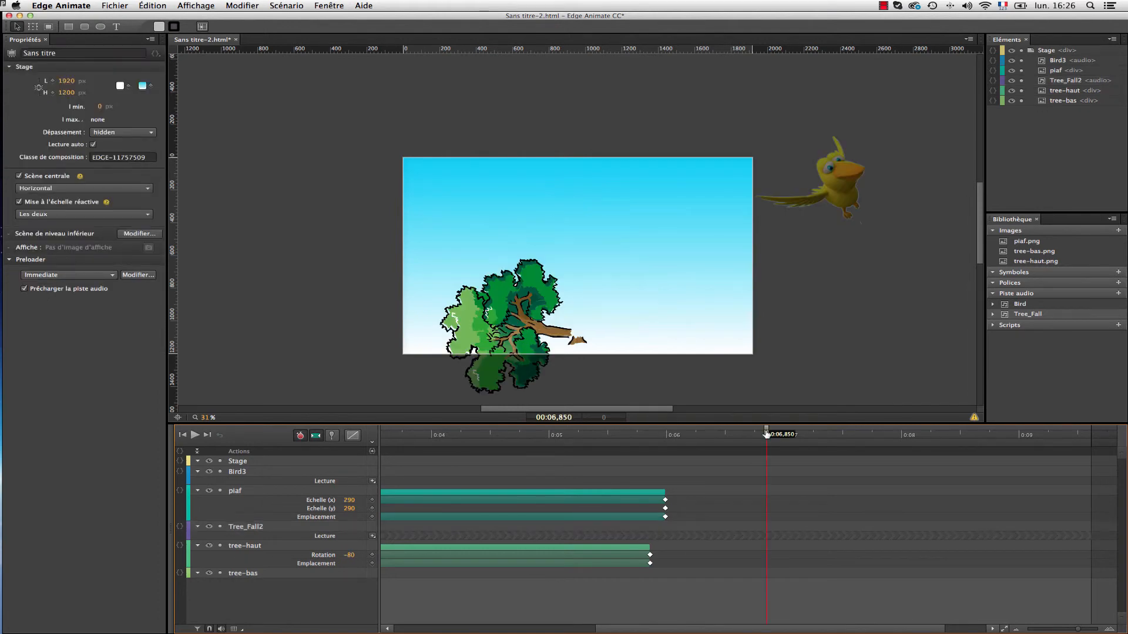
{"action": "left_click", "coordinate": [373, 537]}
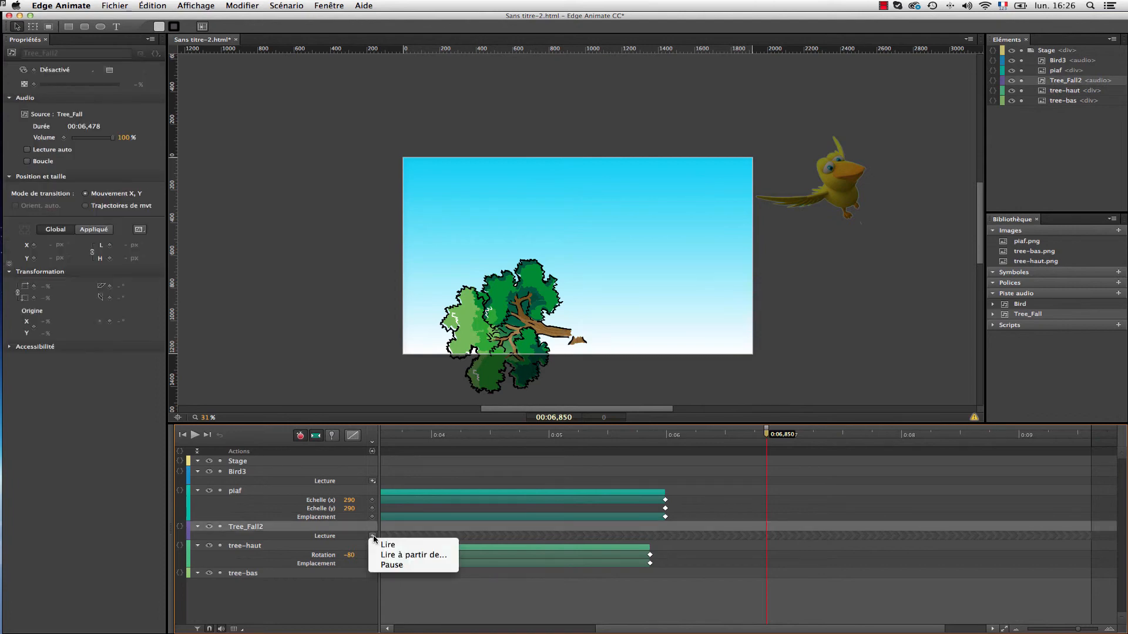
{"action": "left_click", "coordinate": [393, 565]}
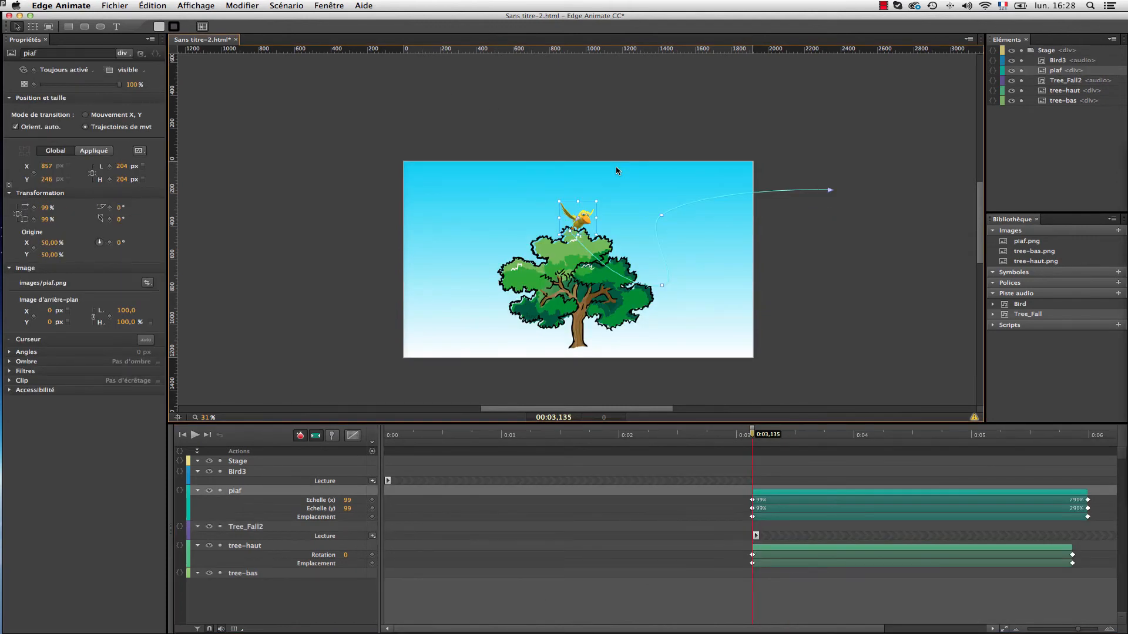
Preview the composition in the browser
{"action": "left_click", "coordinate": [112, 5]}
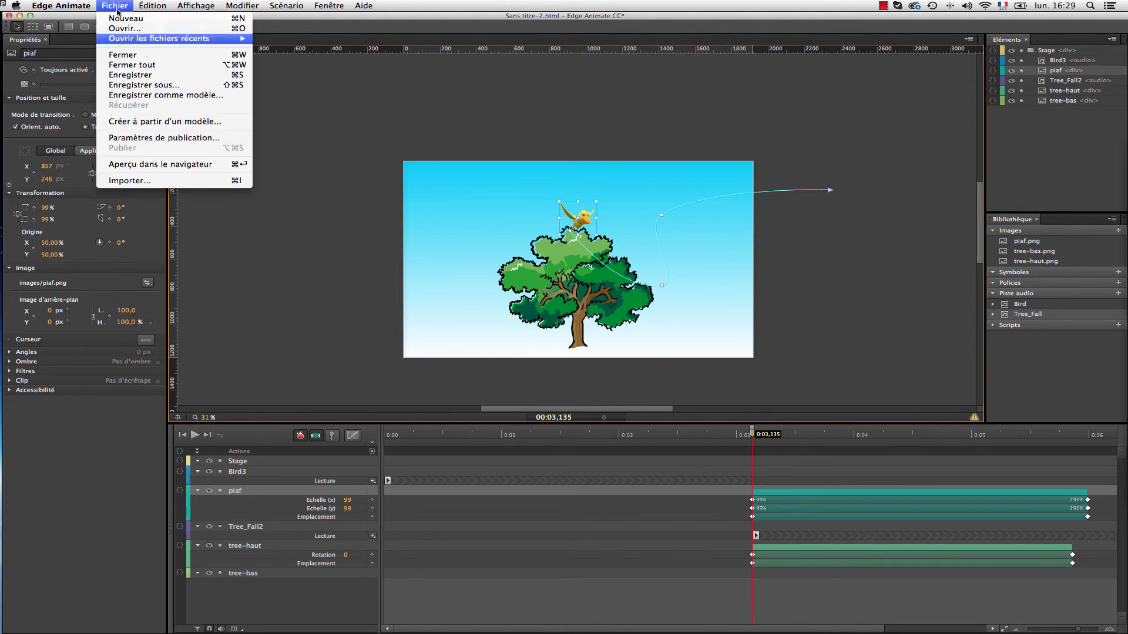
{"action": "left_click", "coordinate": [127, 168]}
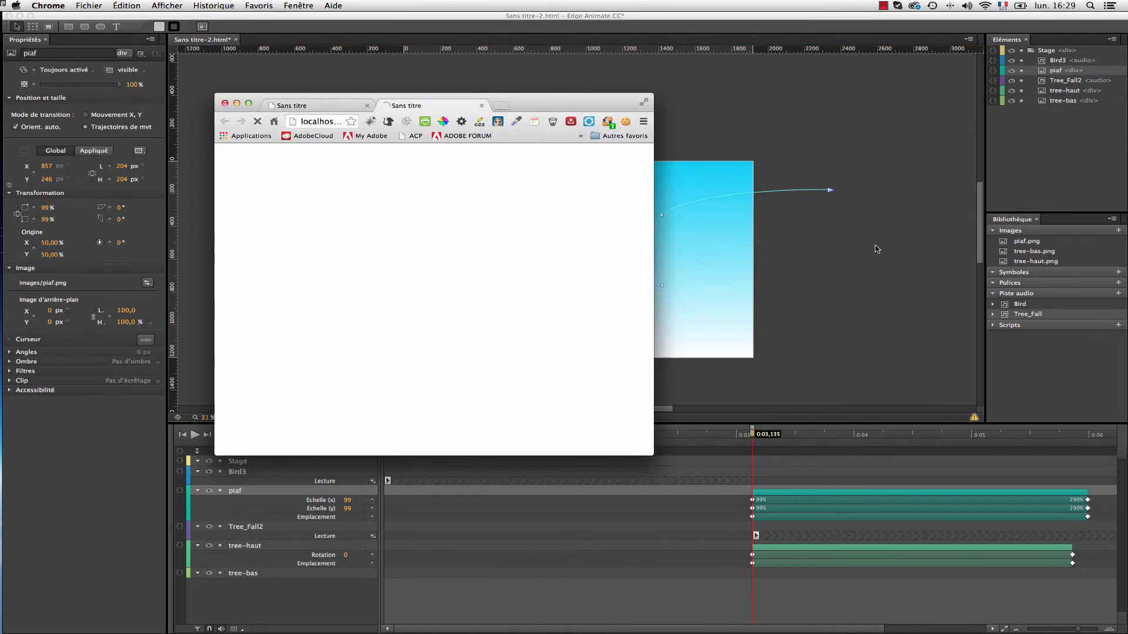